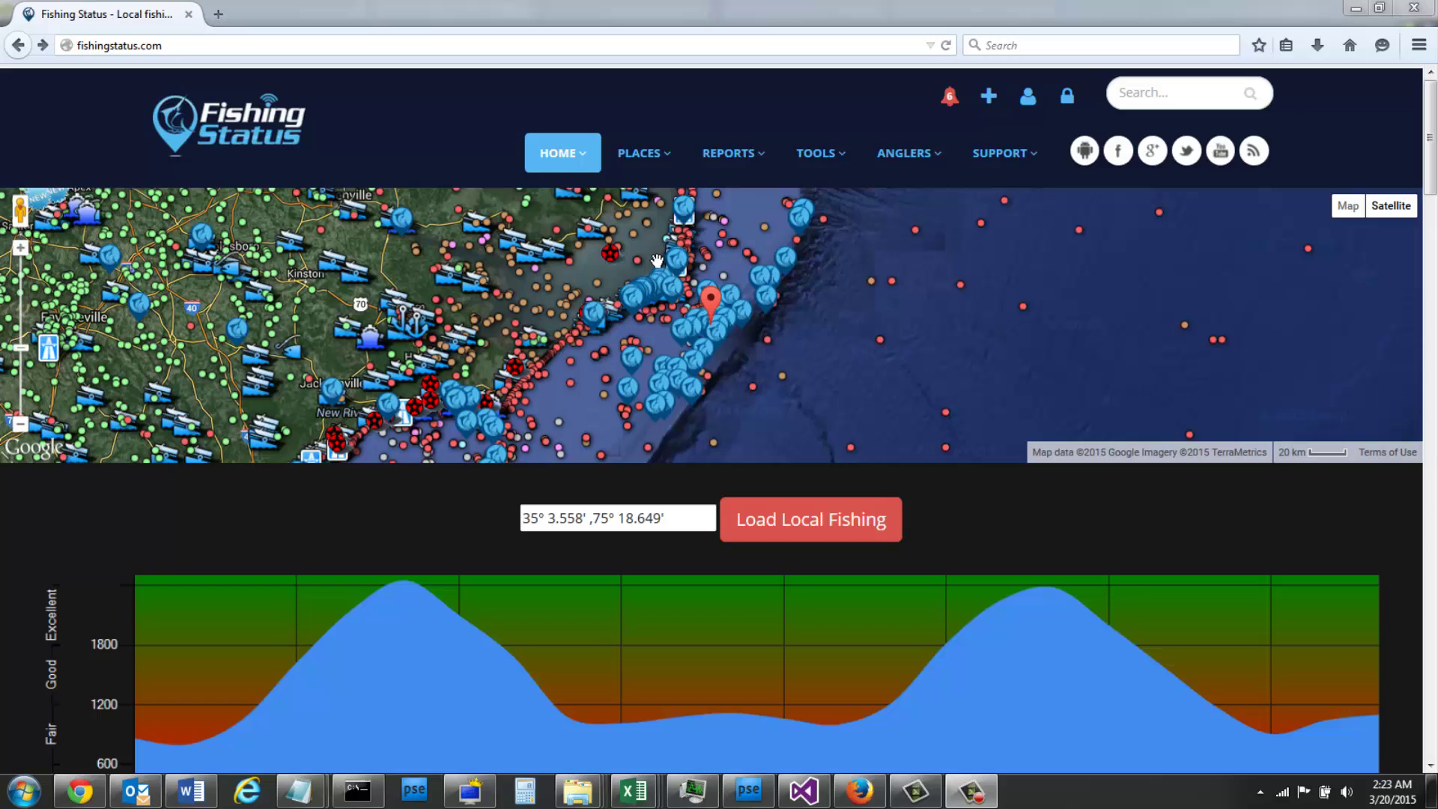
Bring up the Map entry in the HOME menu
mouse_move(562, 154)
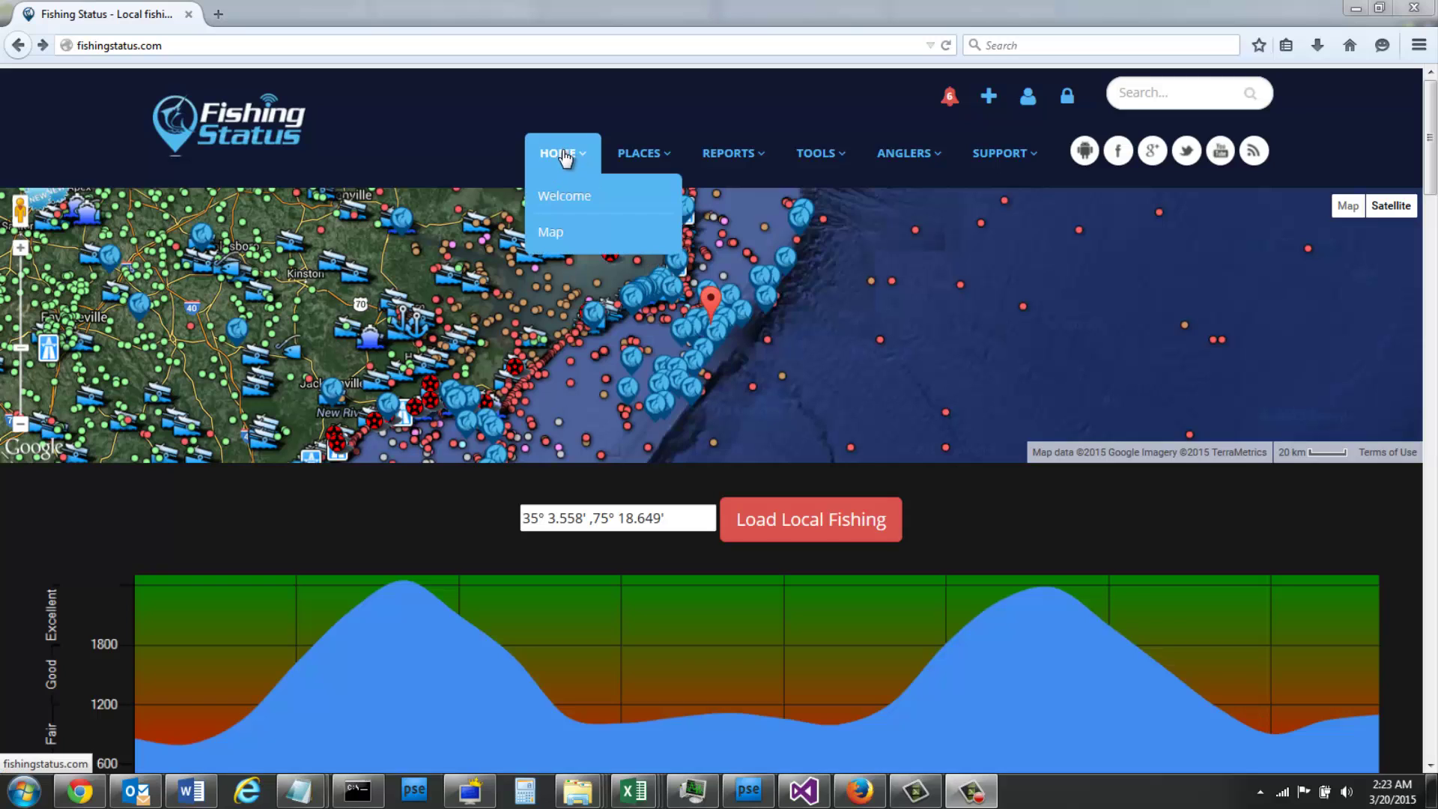
Open the full-screen map and zoom in on the saved spot off Cape Hatteras
left_click(551, 235)
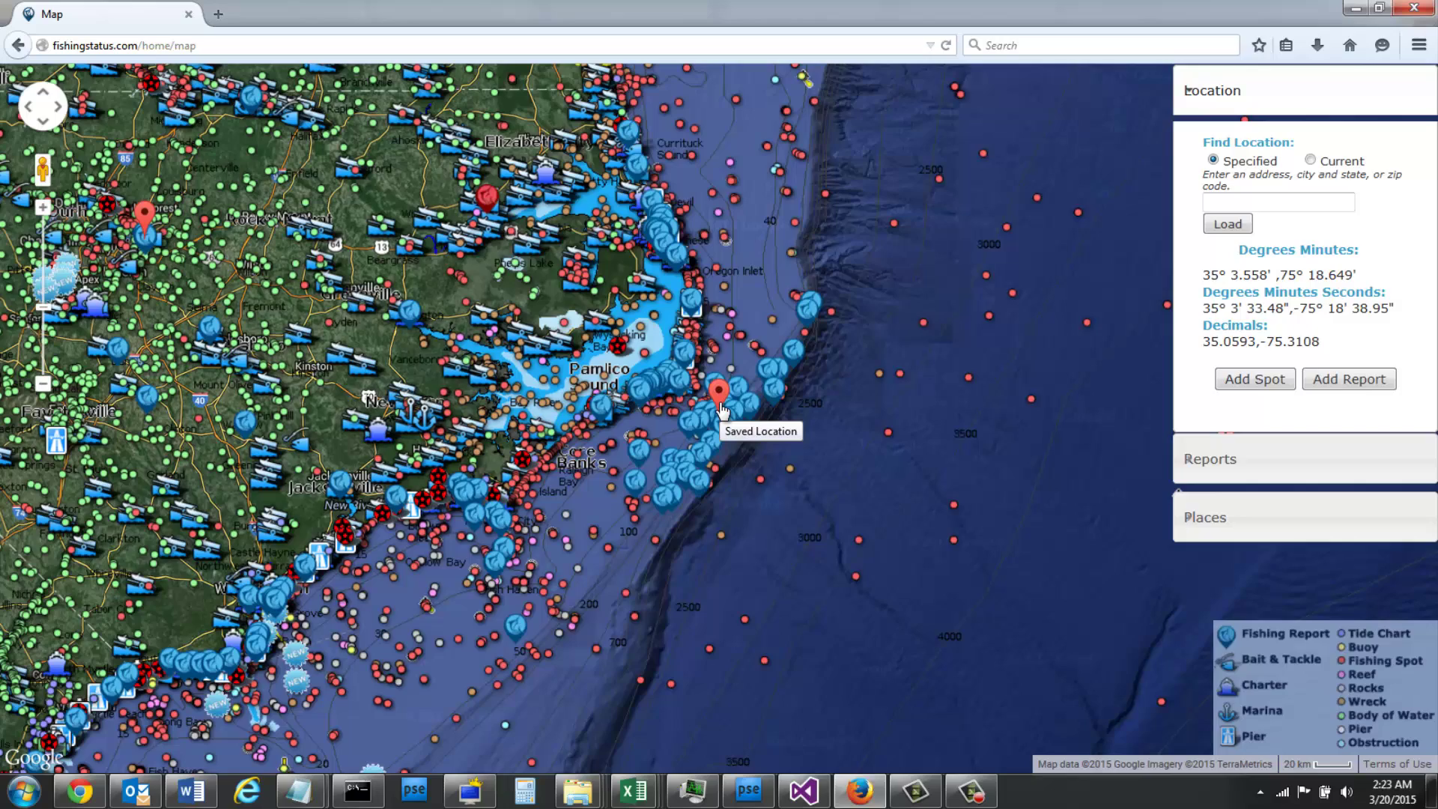
scroll(722, 410, "up", 1)
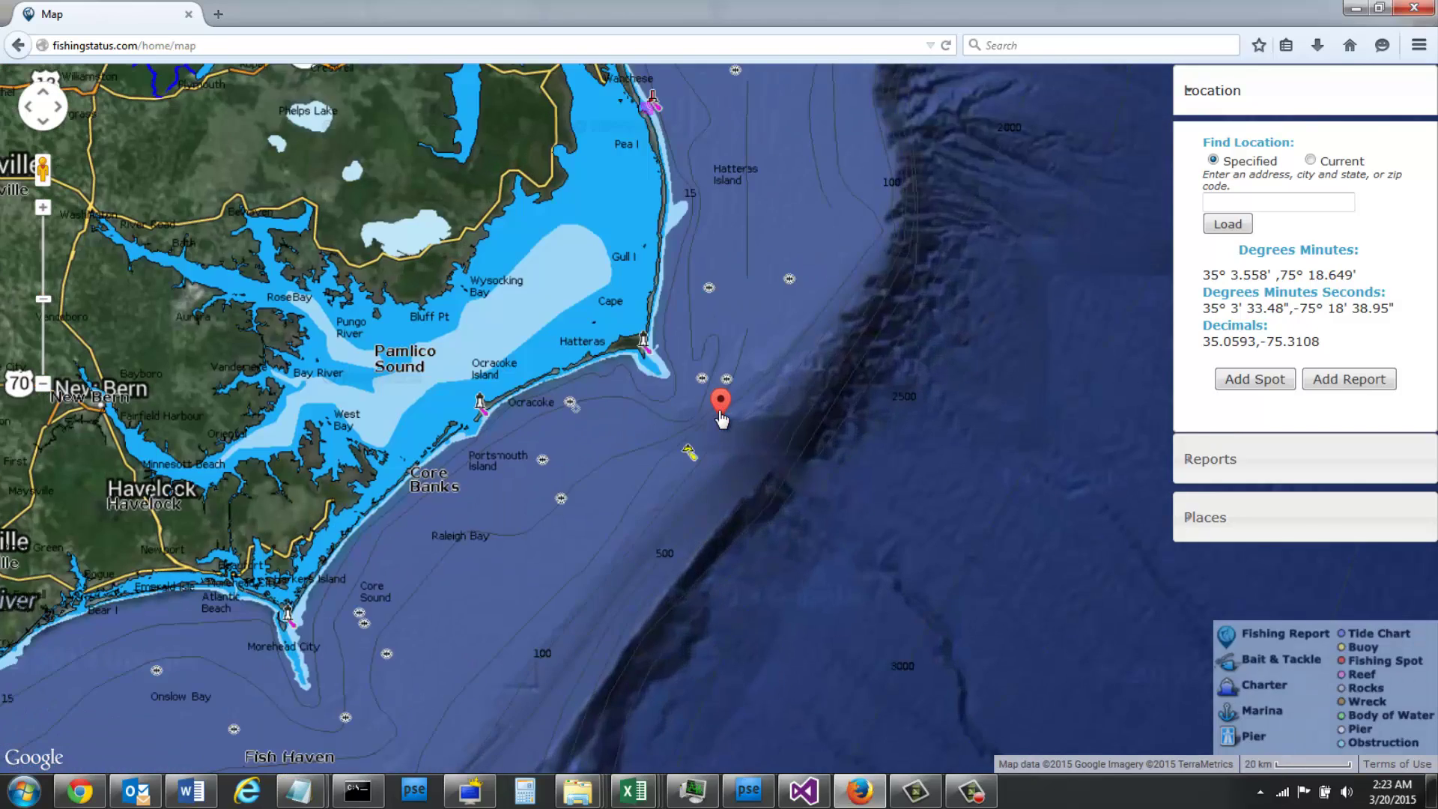
scroll(721, 416, "up", 1)
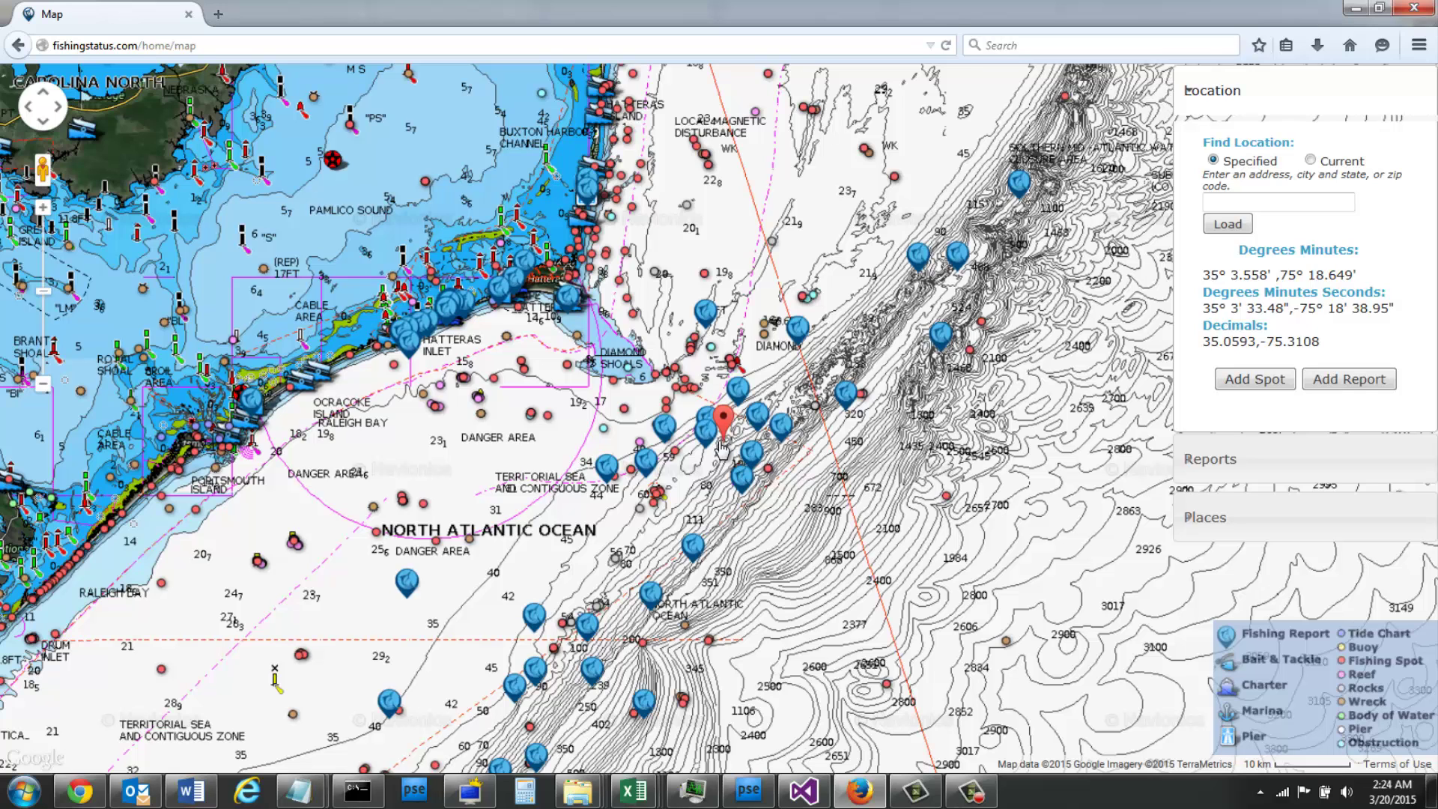
Move the saved marker onto the tight contour cluster at 35.0909,-75.2295, zoomed to 200 m scale
scroll(726, 448, "up", 1)
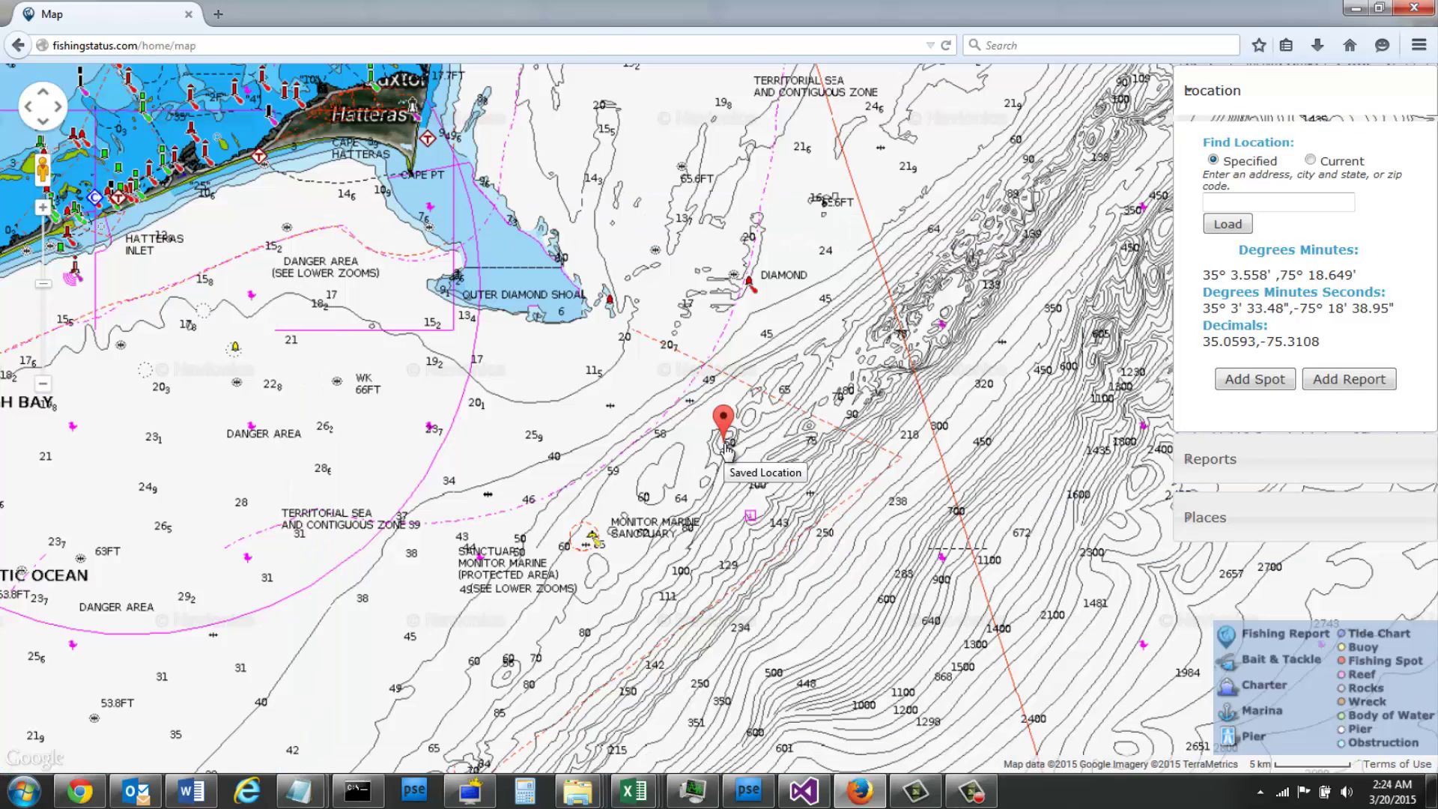
scroll(724, 442, "up", 1)
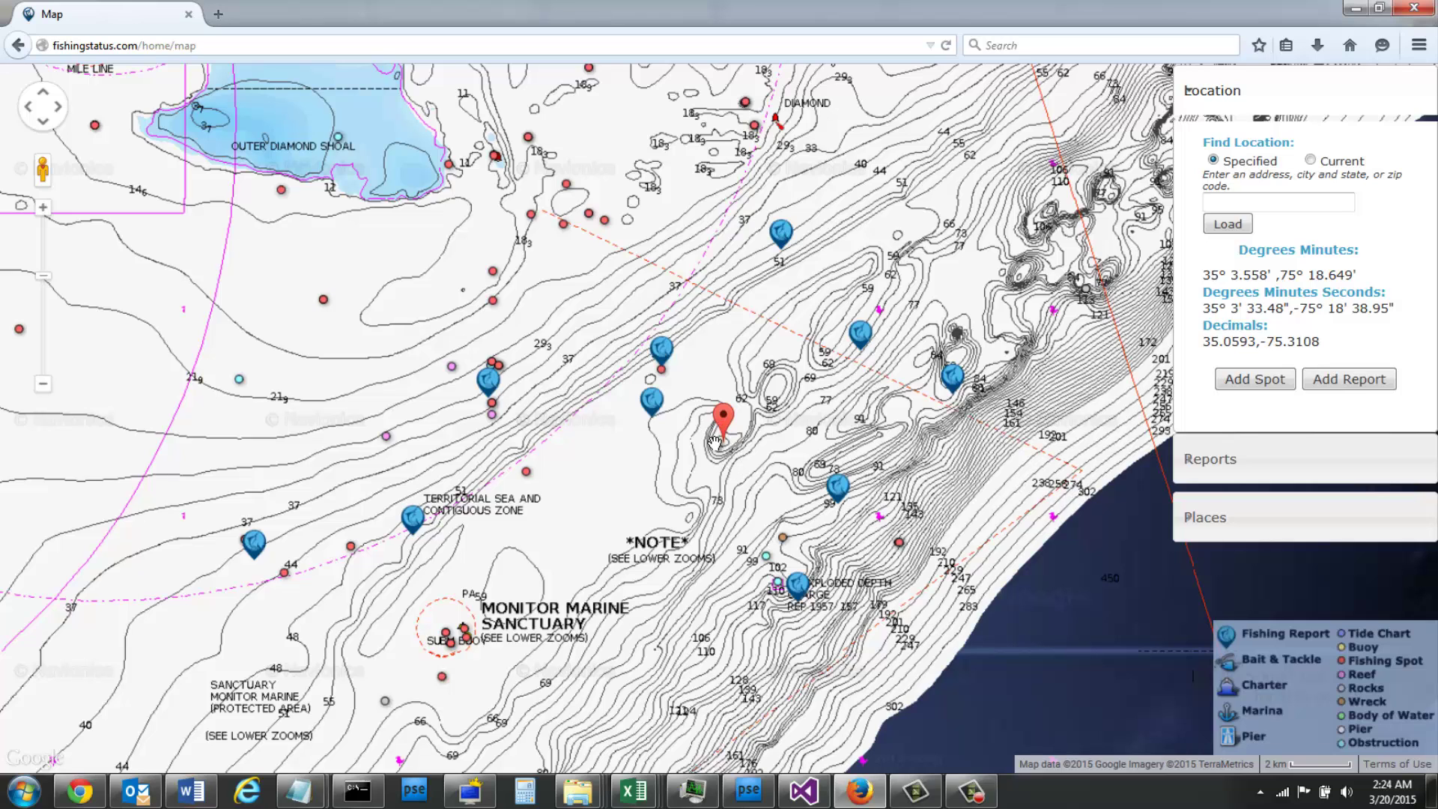
scroll(715, 442, "up", 1)
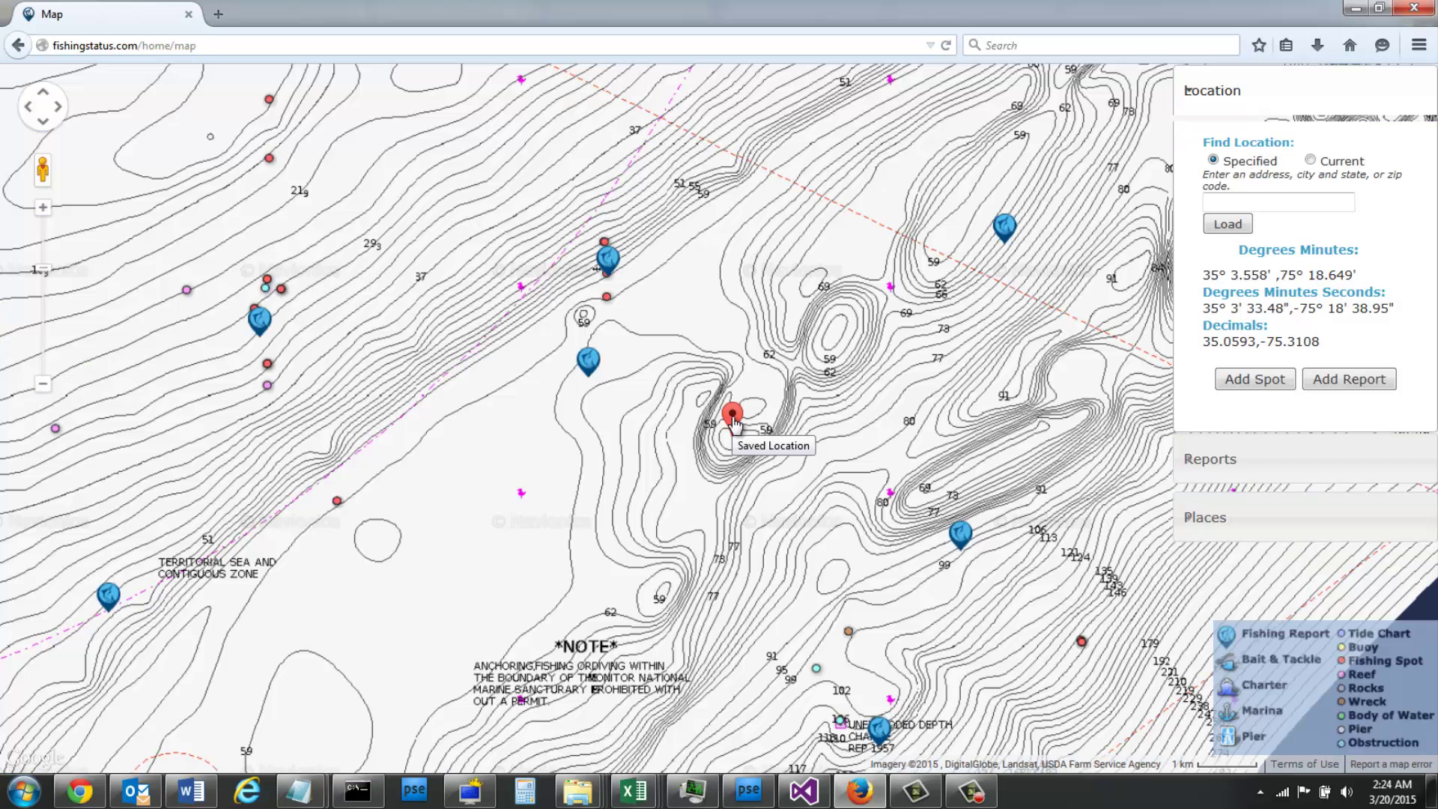
mouse_move(734, 424)
left_mouse_down()
mouse_move(746, 374)
mouse_move(843, 303)
left_mouse_up()
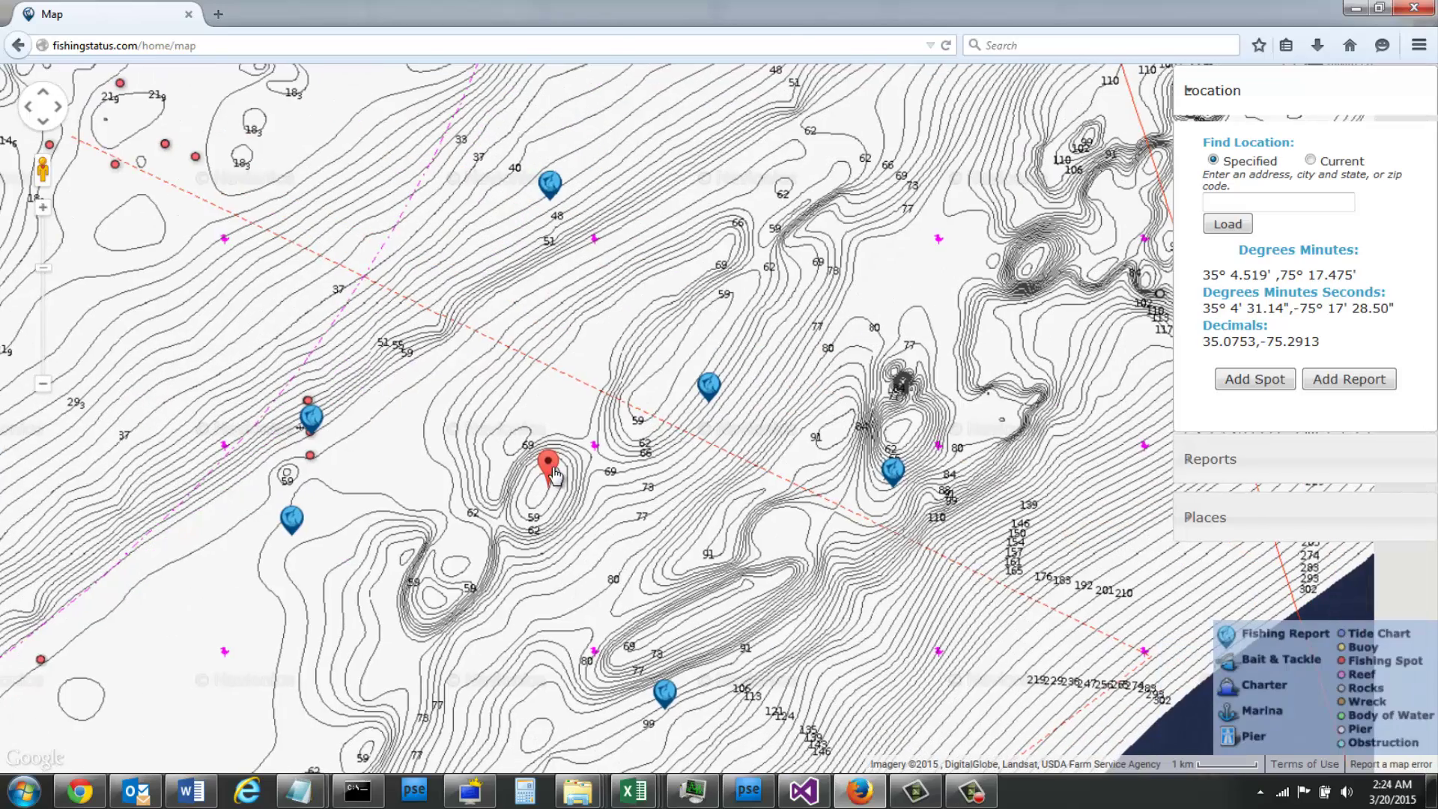
left_click_drag(554, 476, 898, 355)
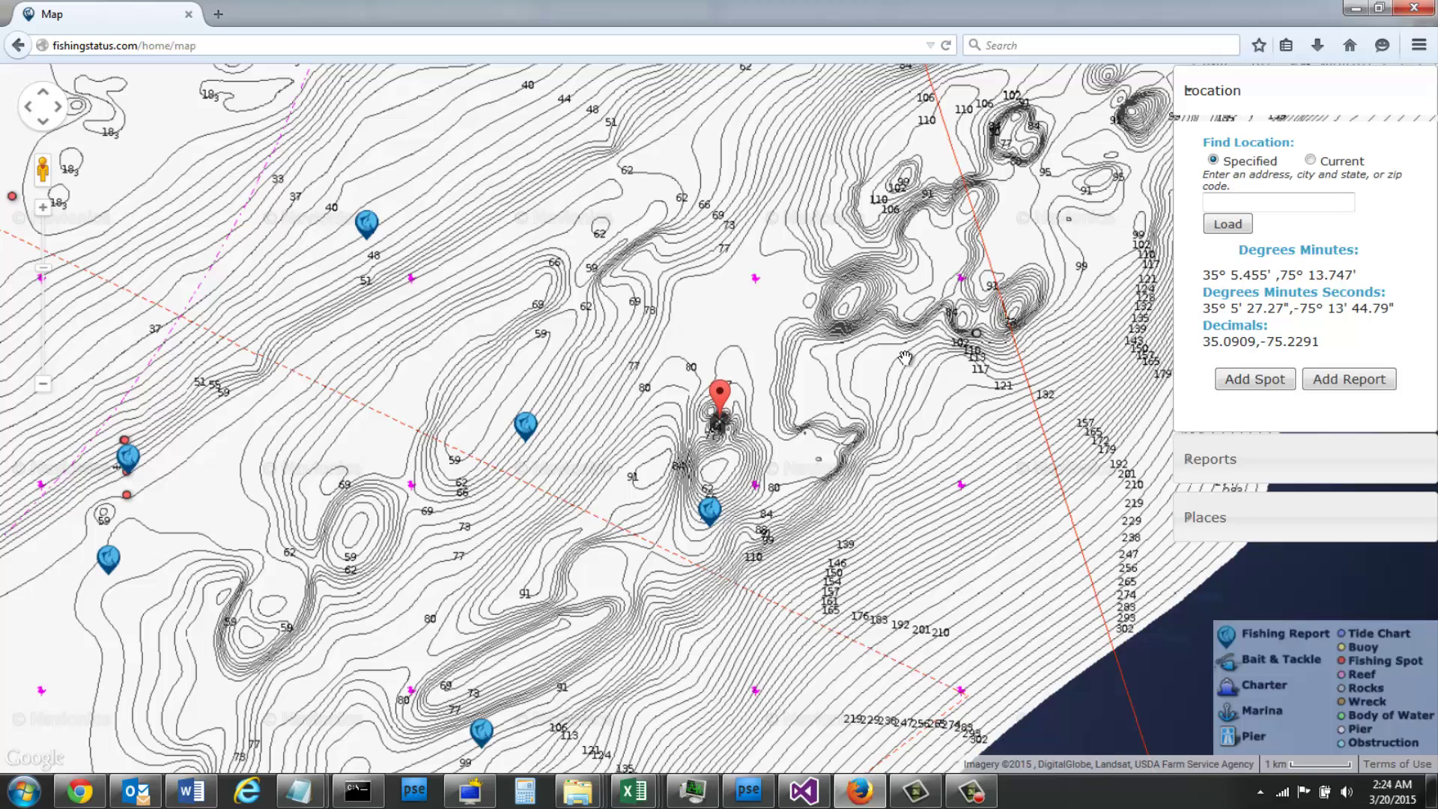
scroll(712, 424, "up", 1)
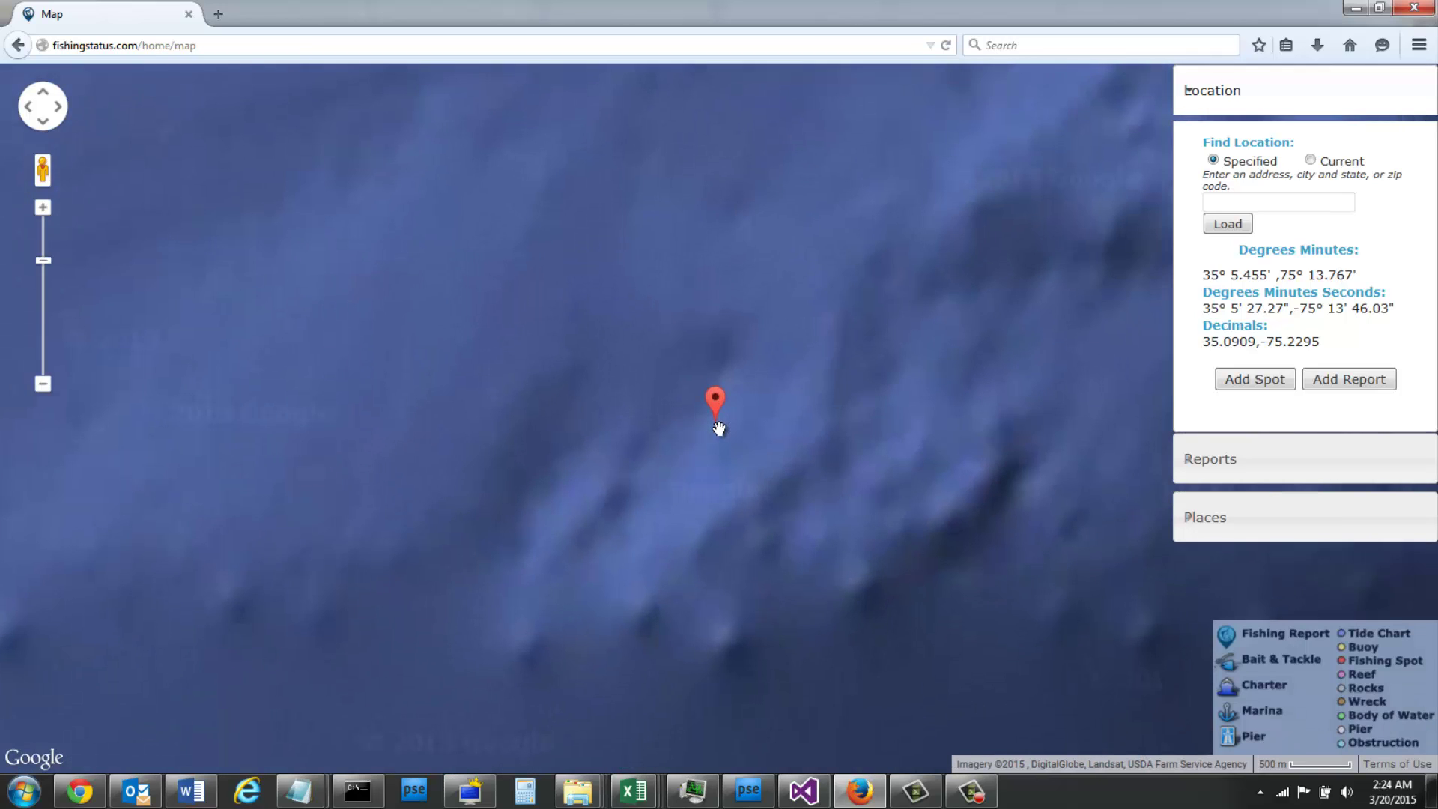
scroll(715, 442, "up", 1)
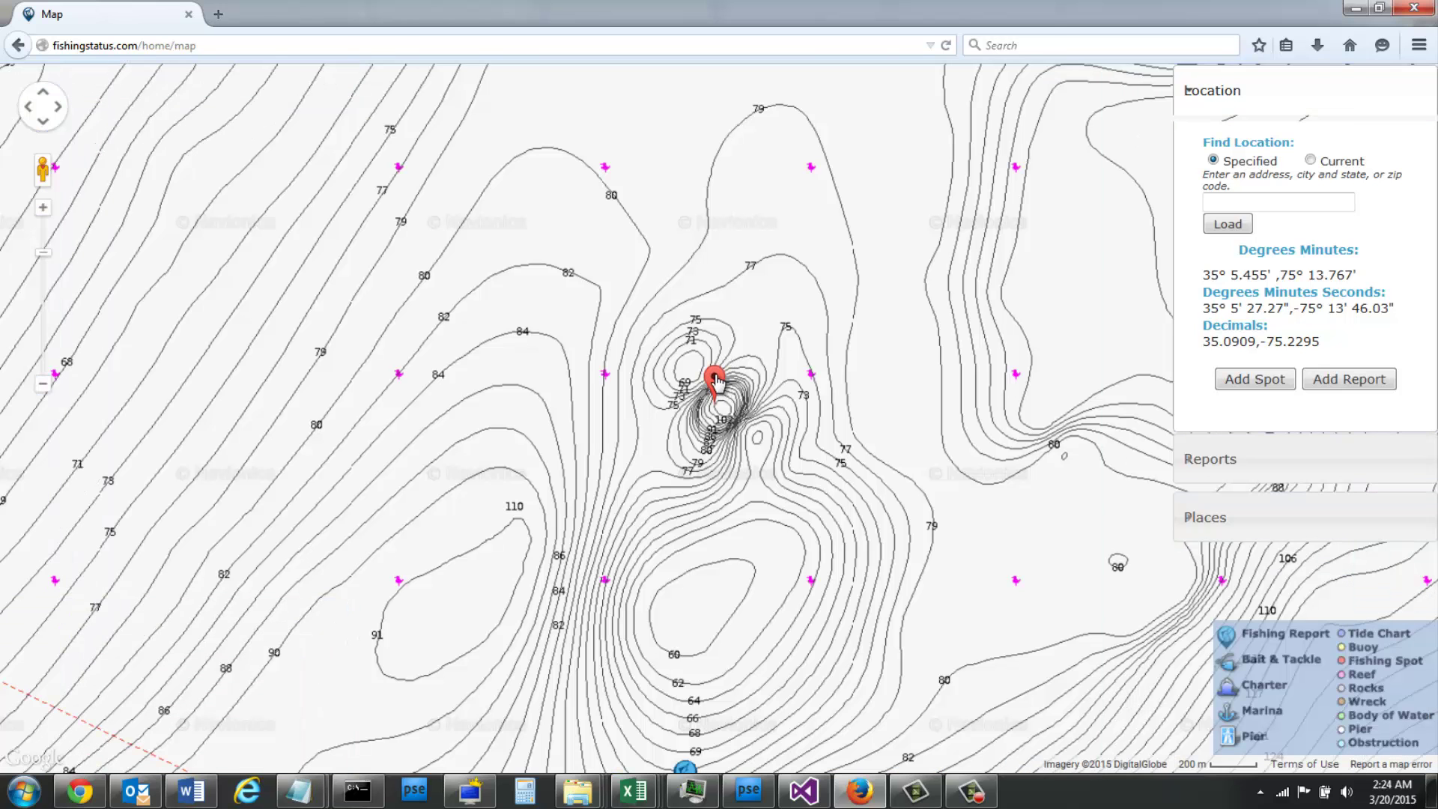
Nudge the pin onto the hump's peak (35.0907,-75.229) and select its 35° 5.442', -75° 13.741' coordinates
left_click_drag(725, 364, 725, 378)
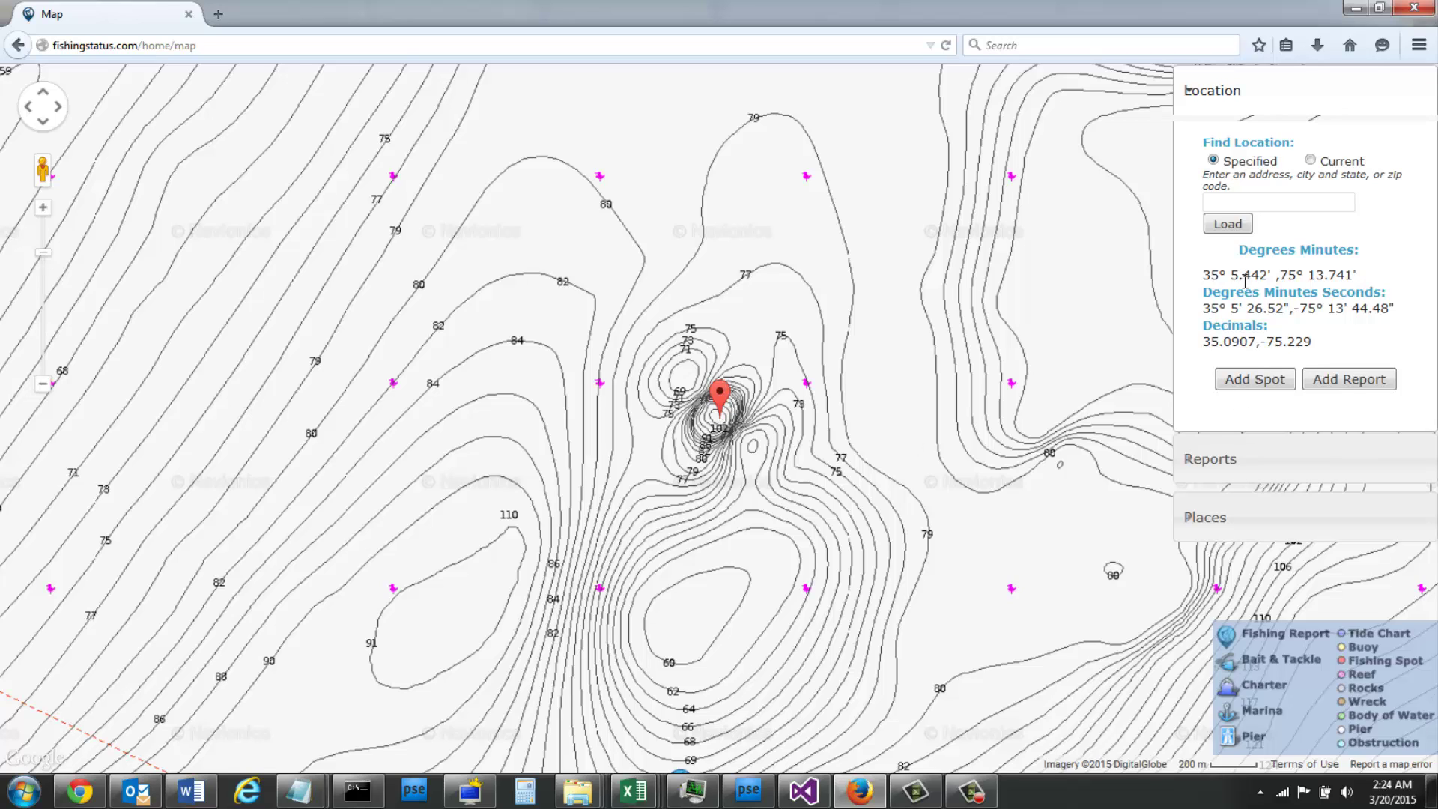
left_click_drag(1204, 277, 1371, 282)
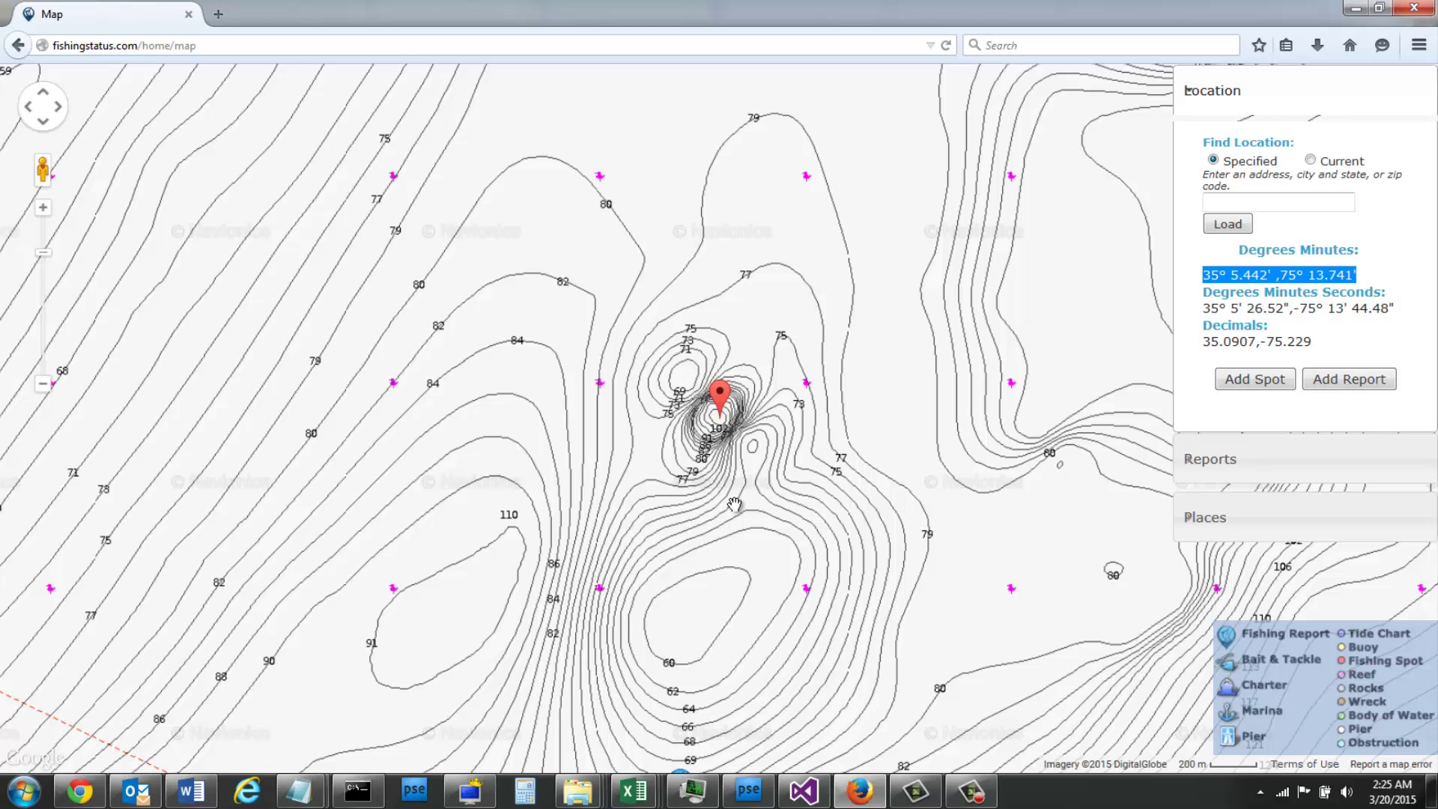
Show the overlay options and zoom out to the North Carolina coast's 120 ft and 600 ft contours
left_click(1268, 470)
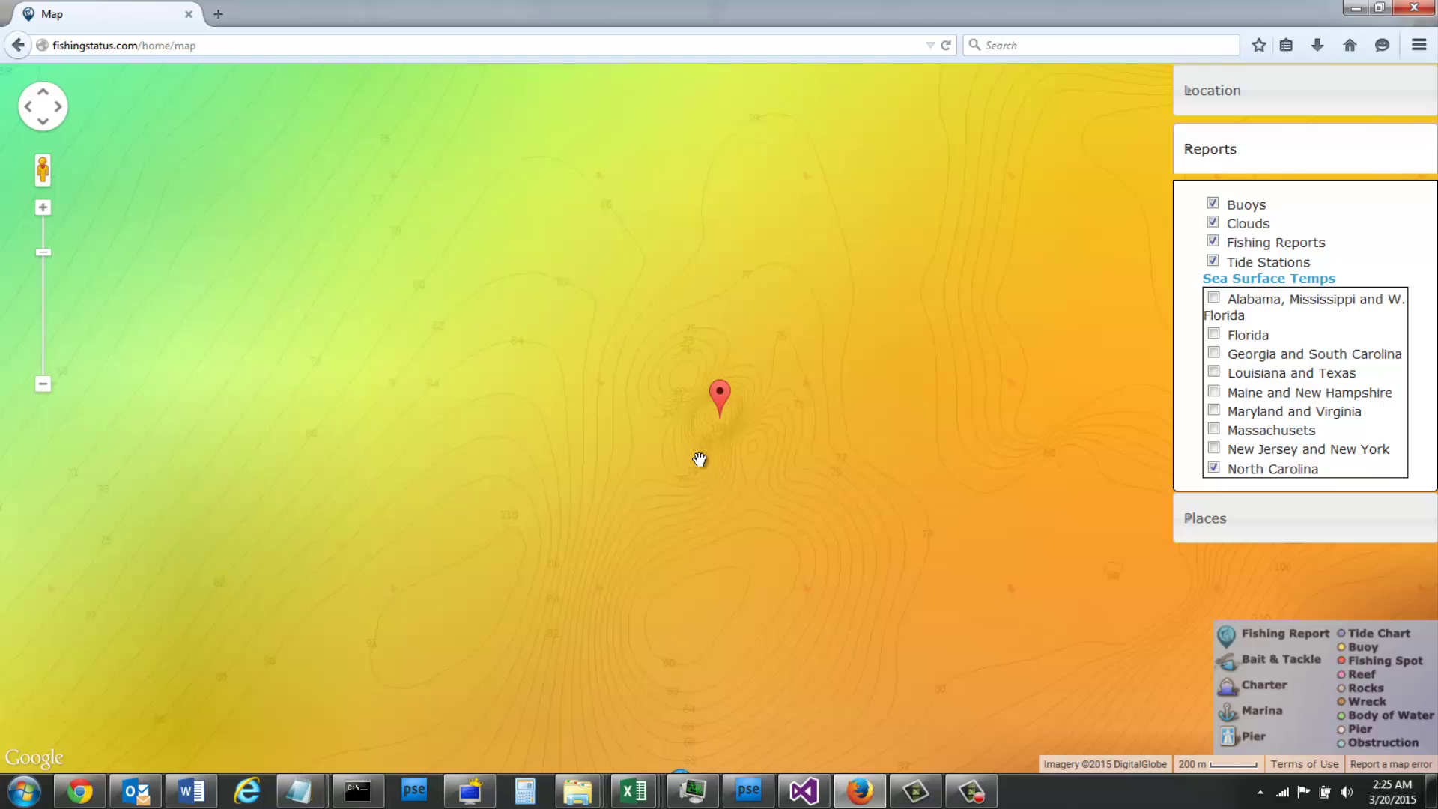
scroll(671, 458, "down", 3)
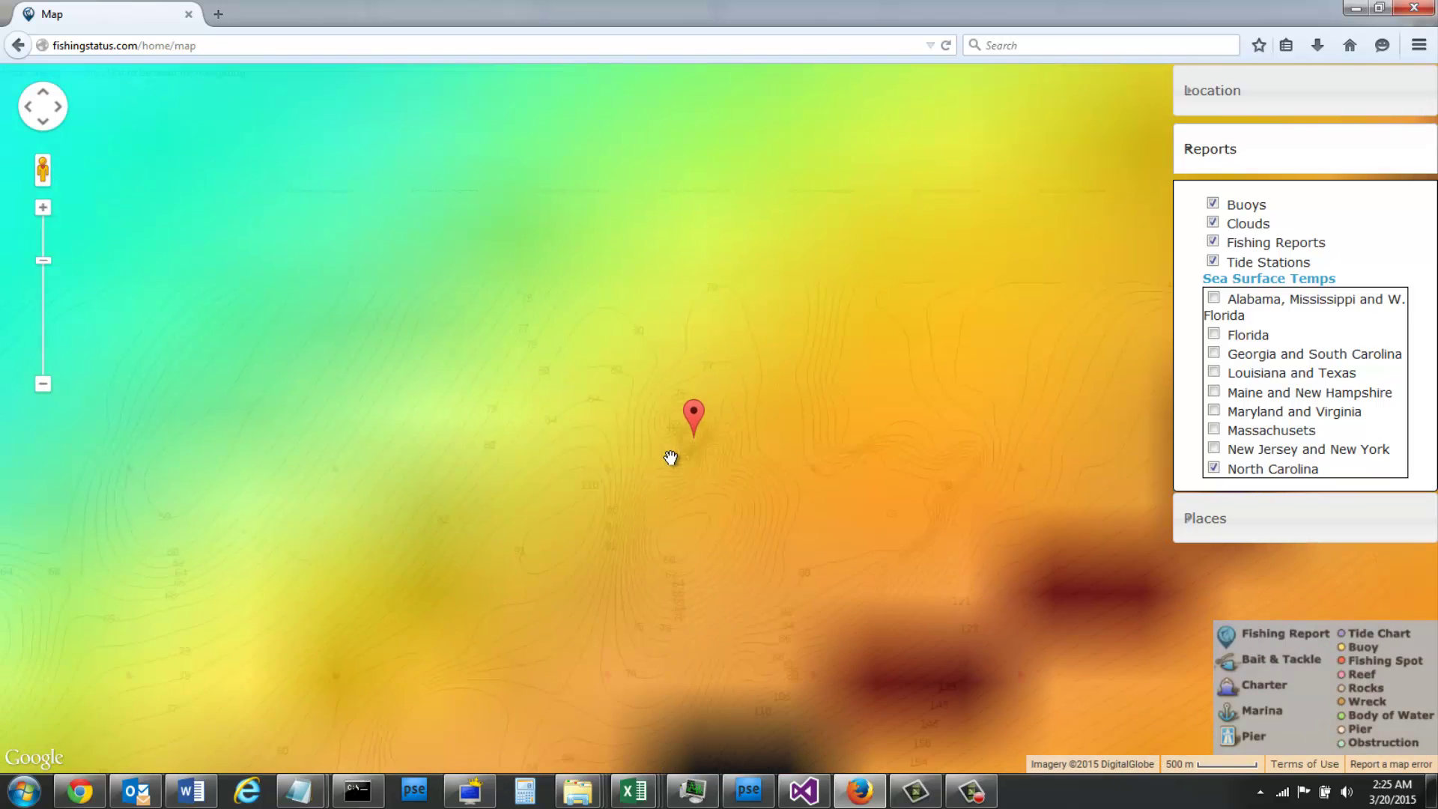
scroll(670, 458, "down", 1)
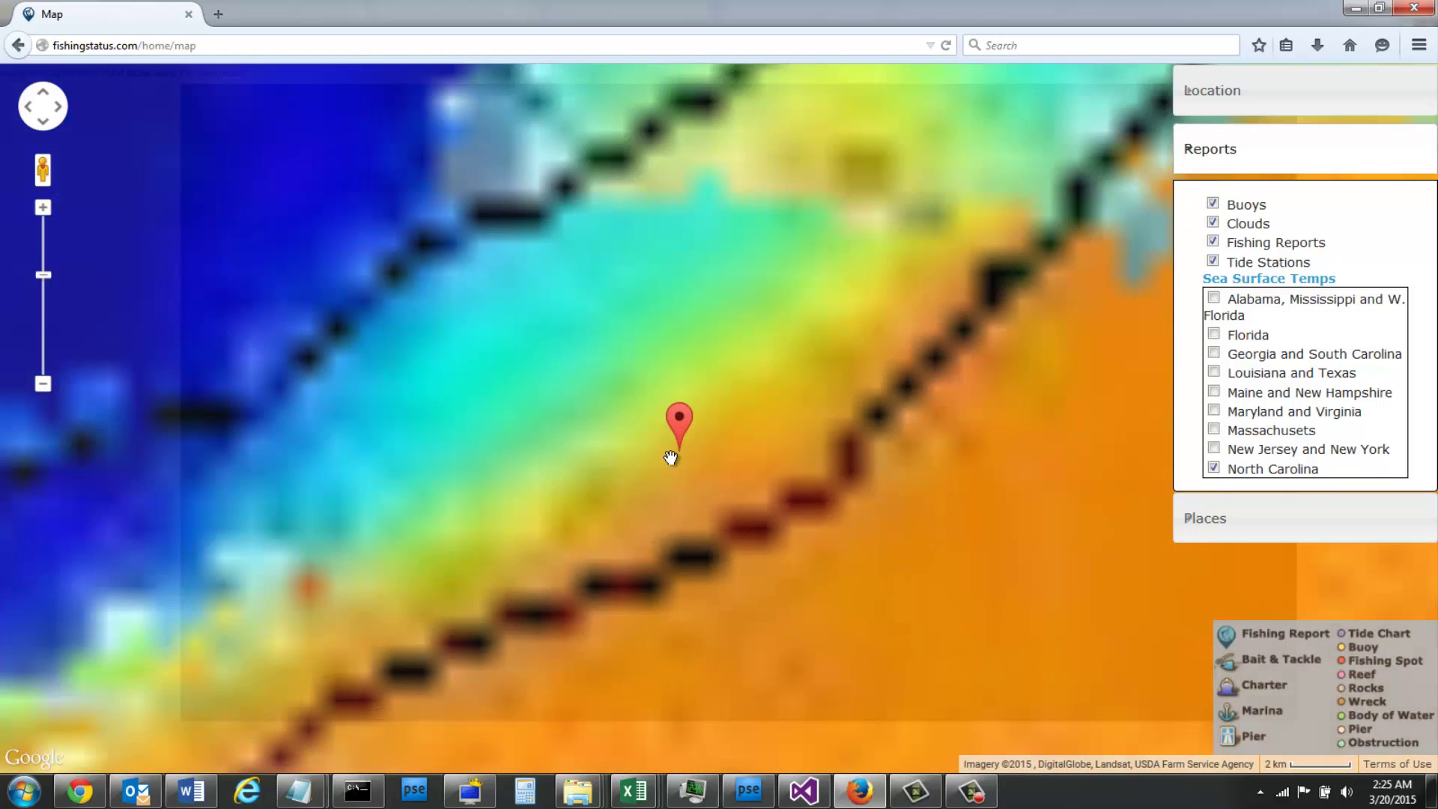
scroll(612, 550, "down", 1)
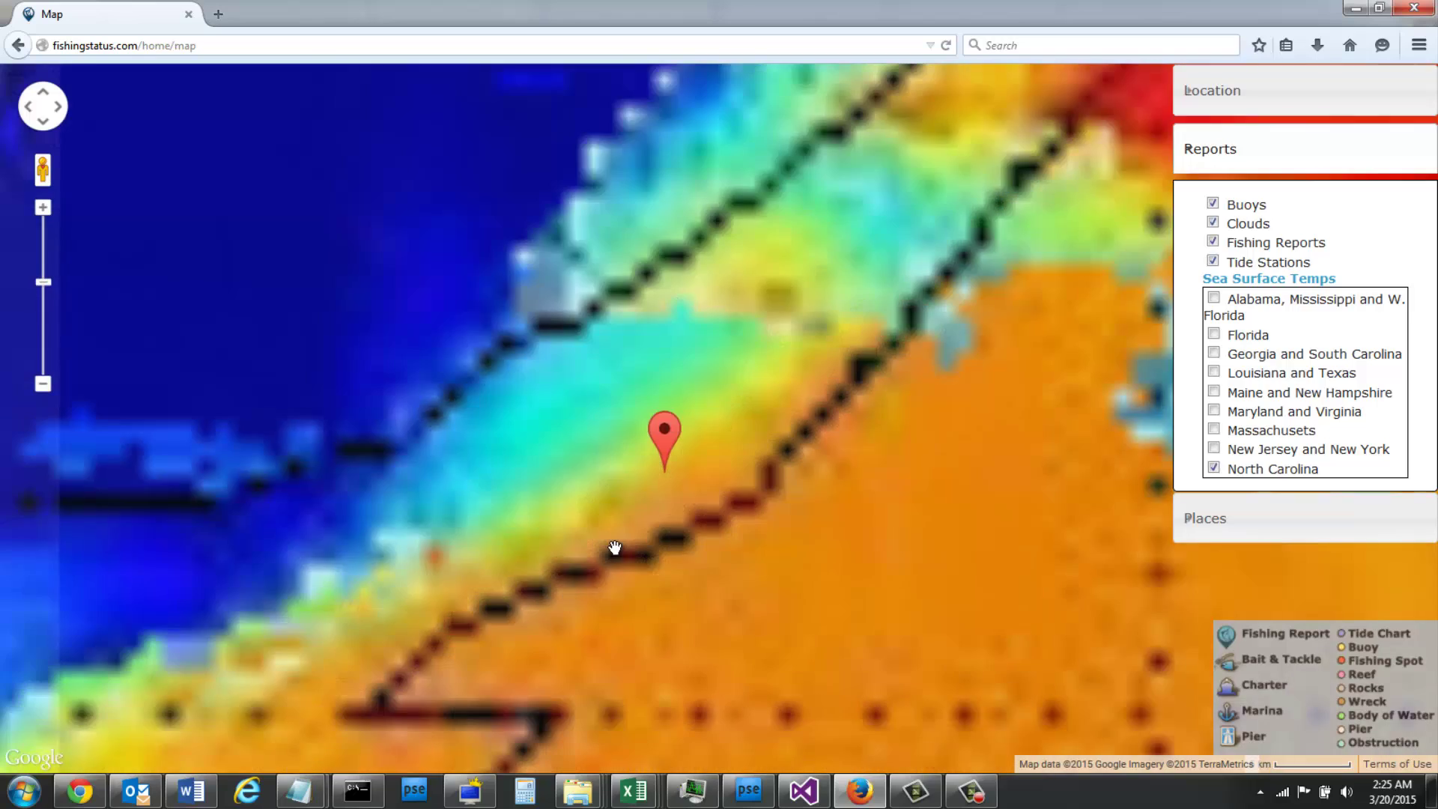
scroll(614, 547, "down", 2)
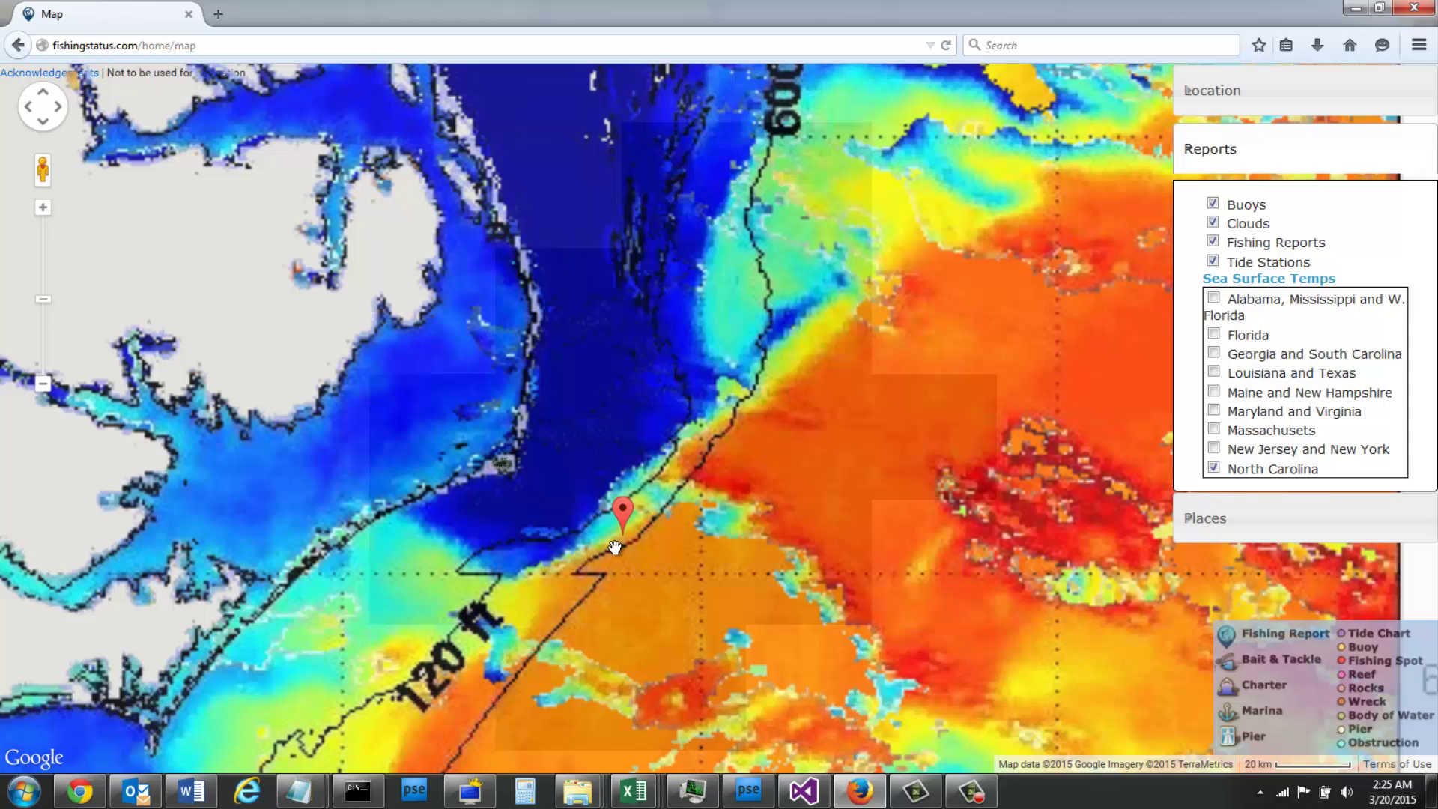
Center the view on the offshore fishing reports and drop the pin on the 120 ft contour
scroll(615, 548, "down", 1)
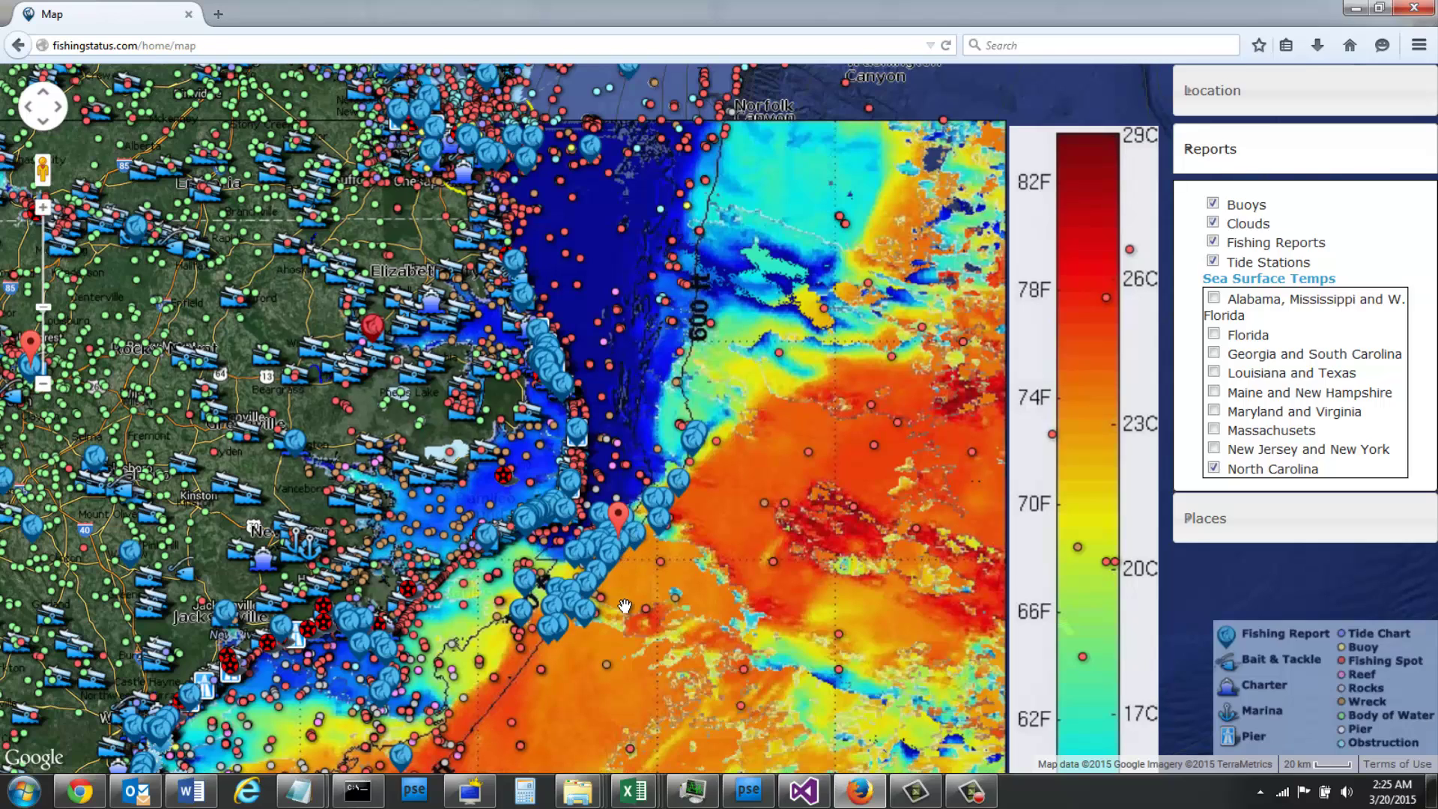
scroll(632, 545, "up", 1)
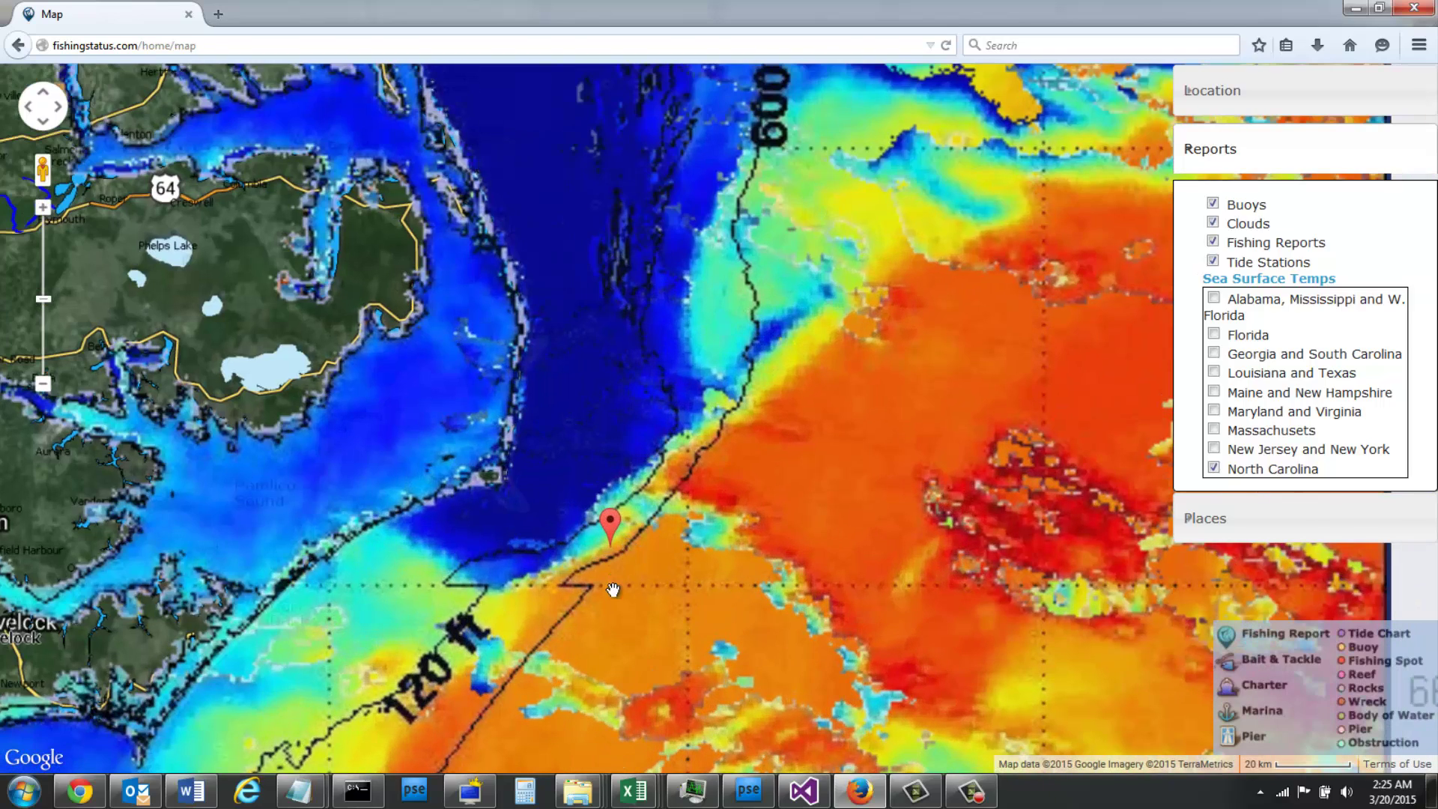
left_click_drag(639, 592, 661, 560)
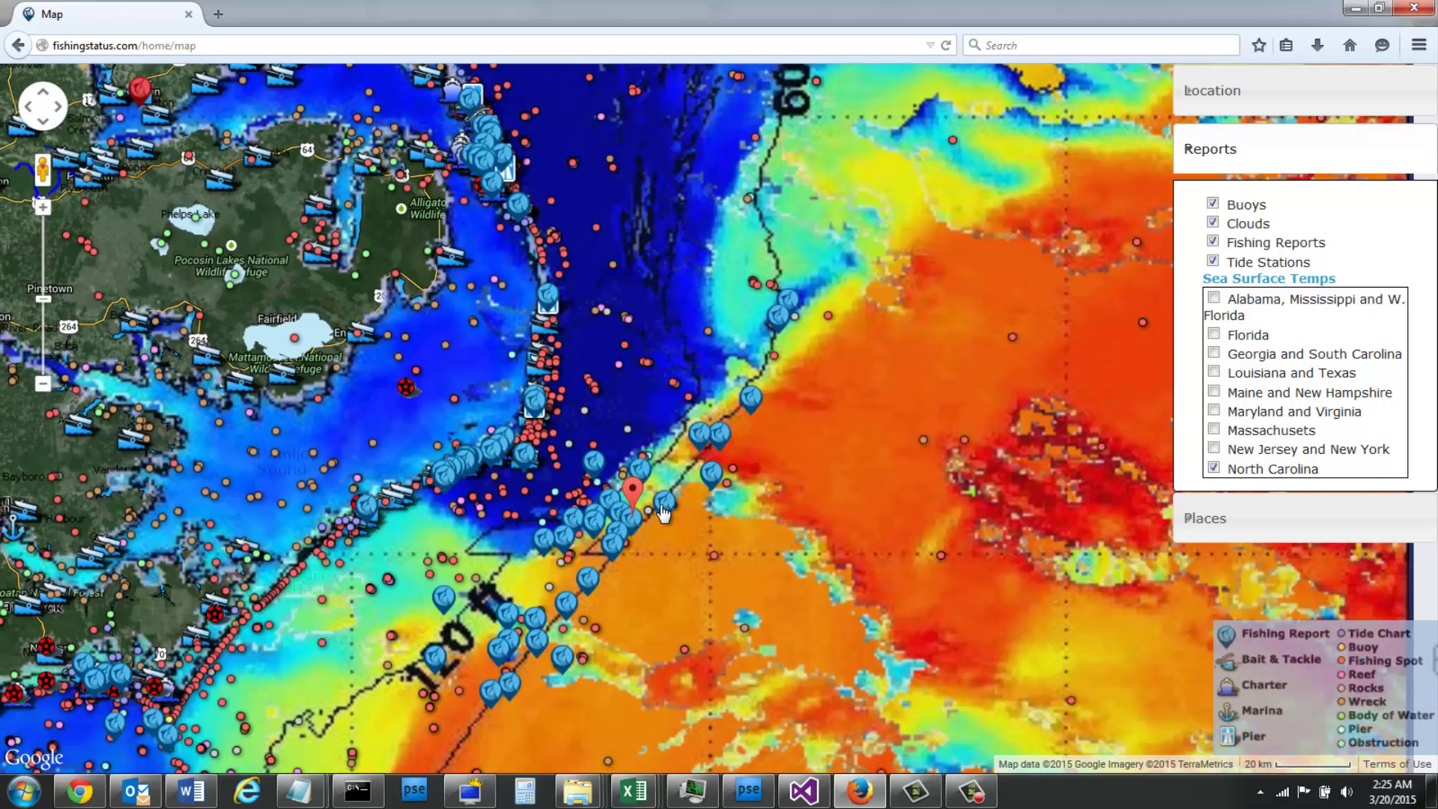
scroll(610, 539, "up", 1)
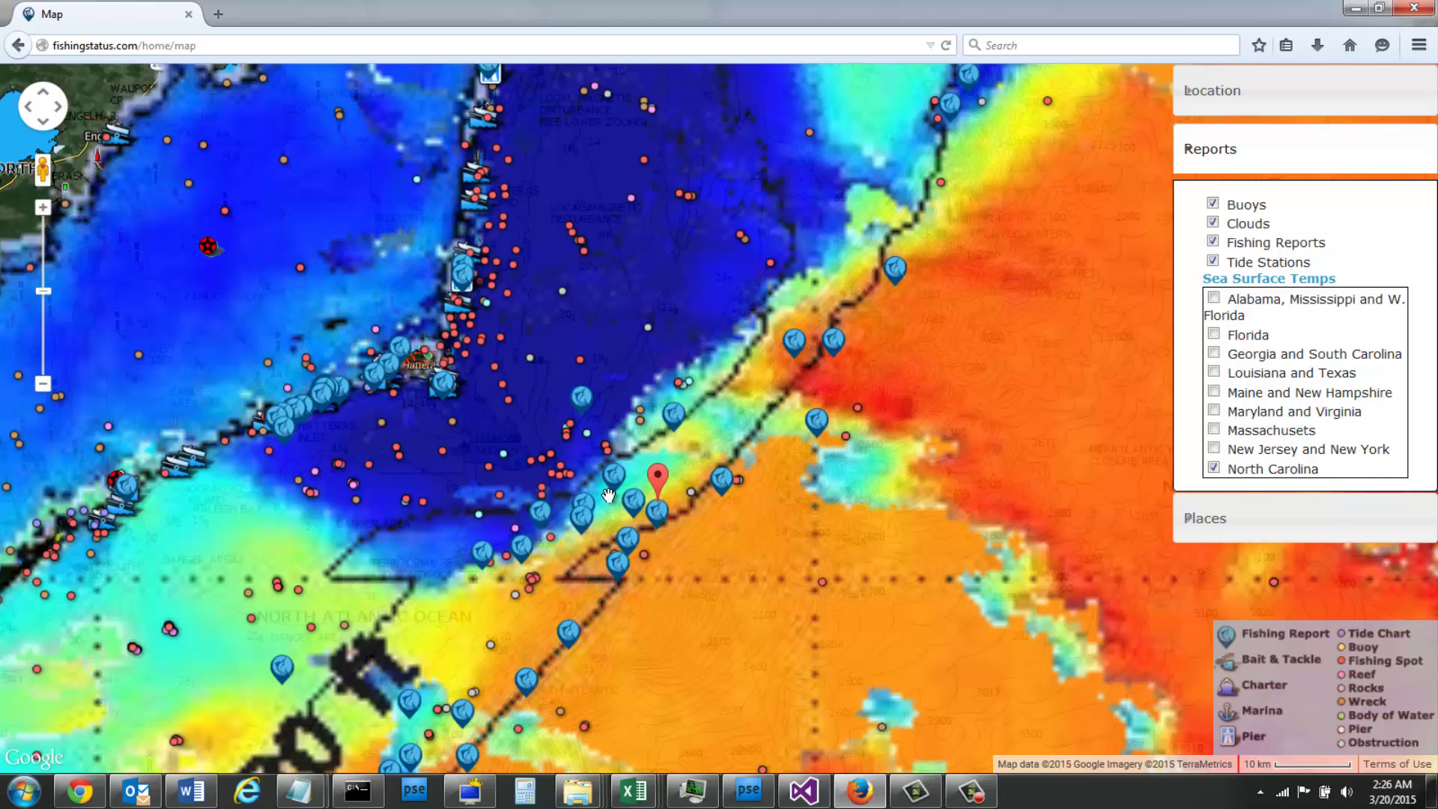
left_click(583, 497)
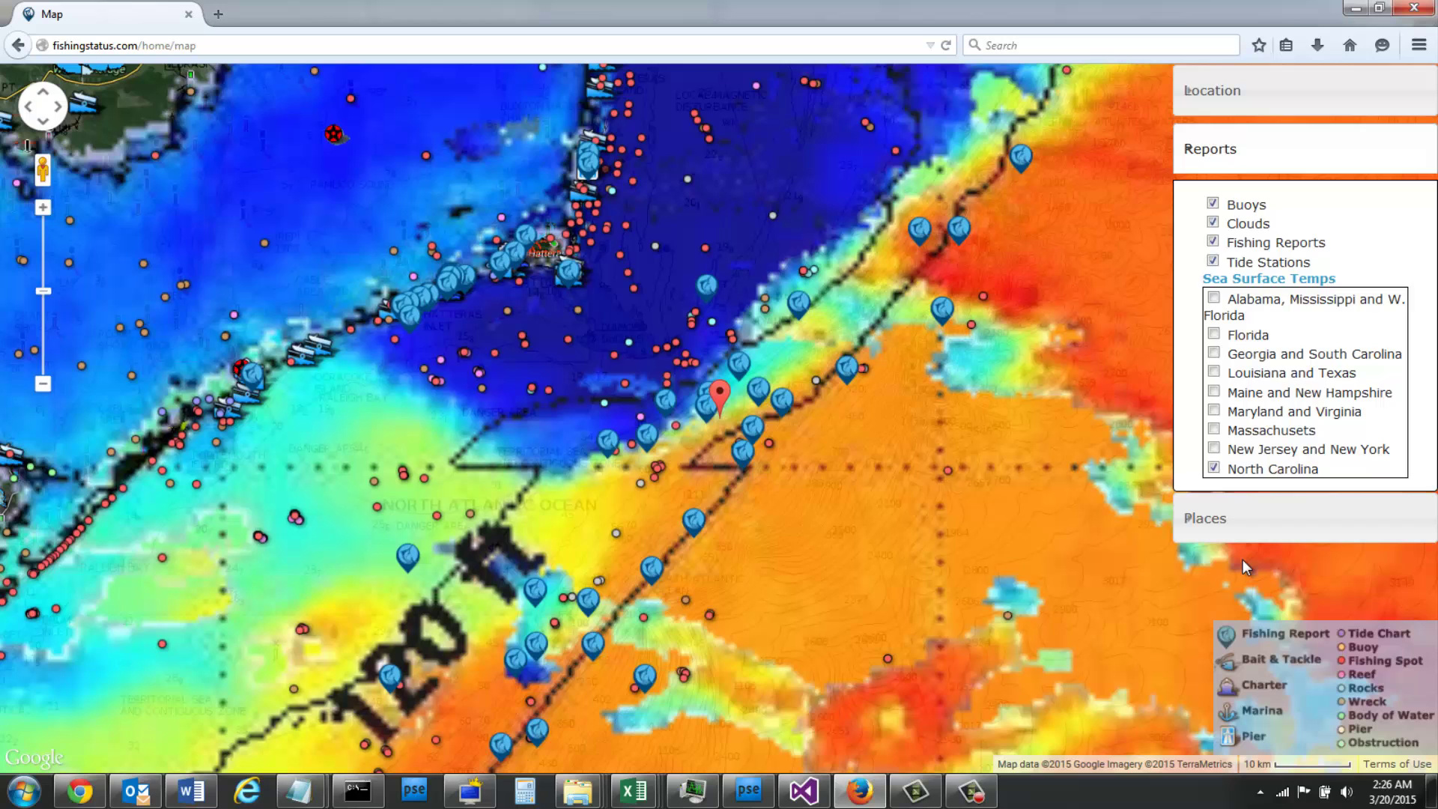
Remove the North Carolina temperature overlay, expand Places, and toggle the Navionics chart layer
left_click(1213, 472)
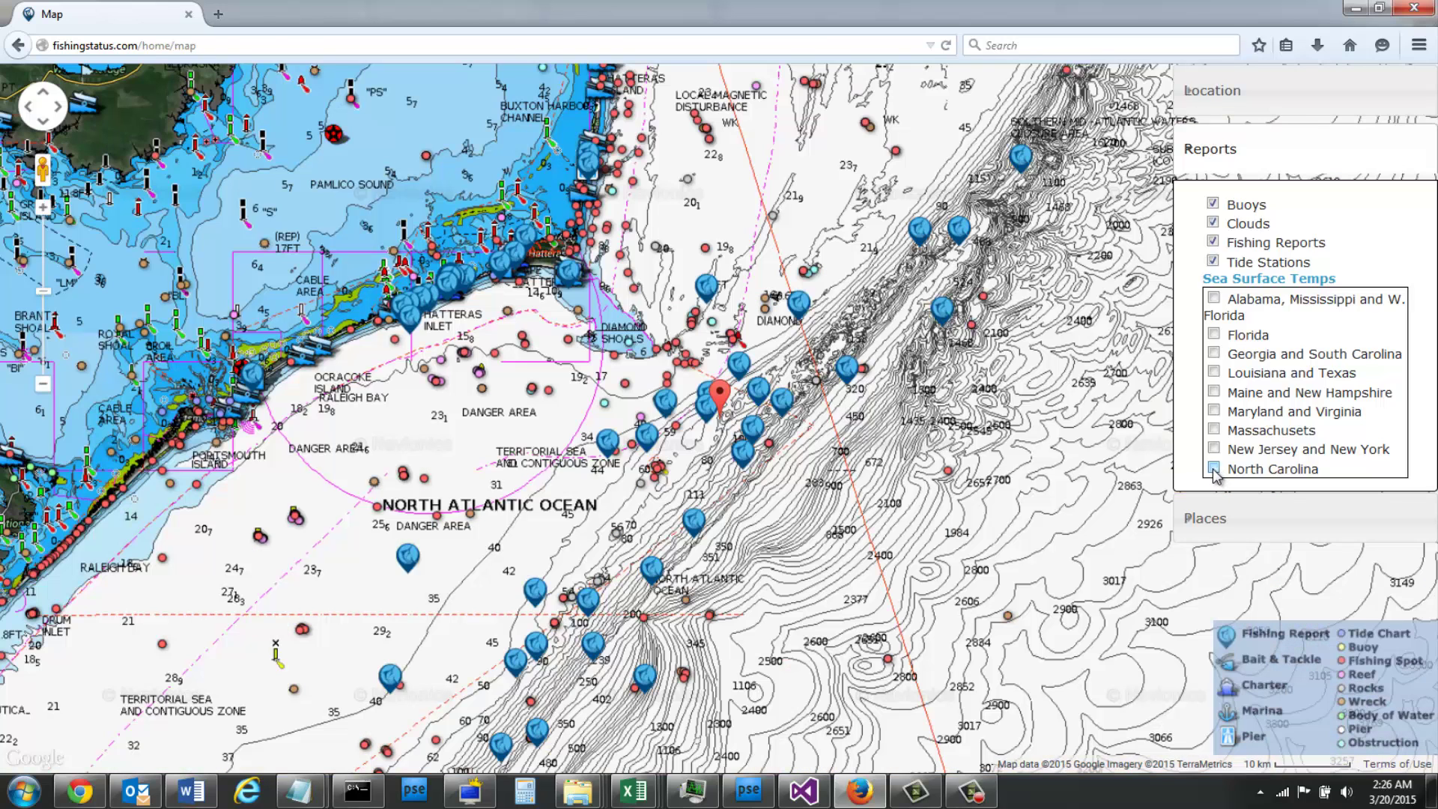
left_click(1212, 517)
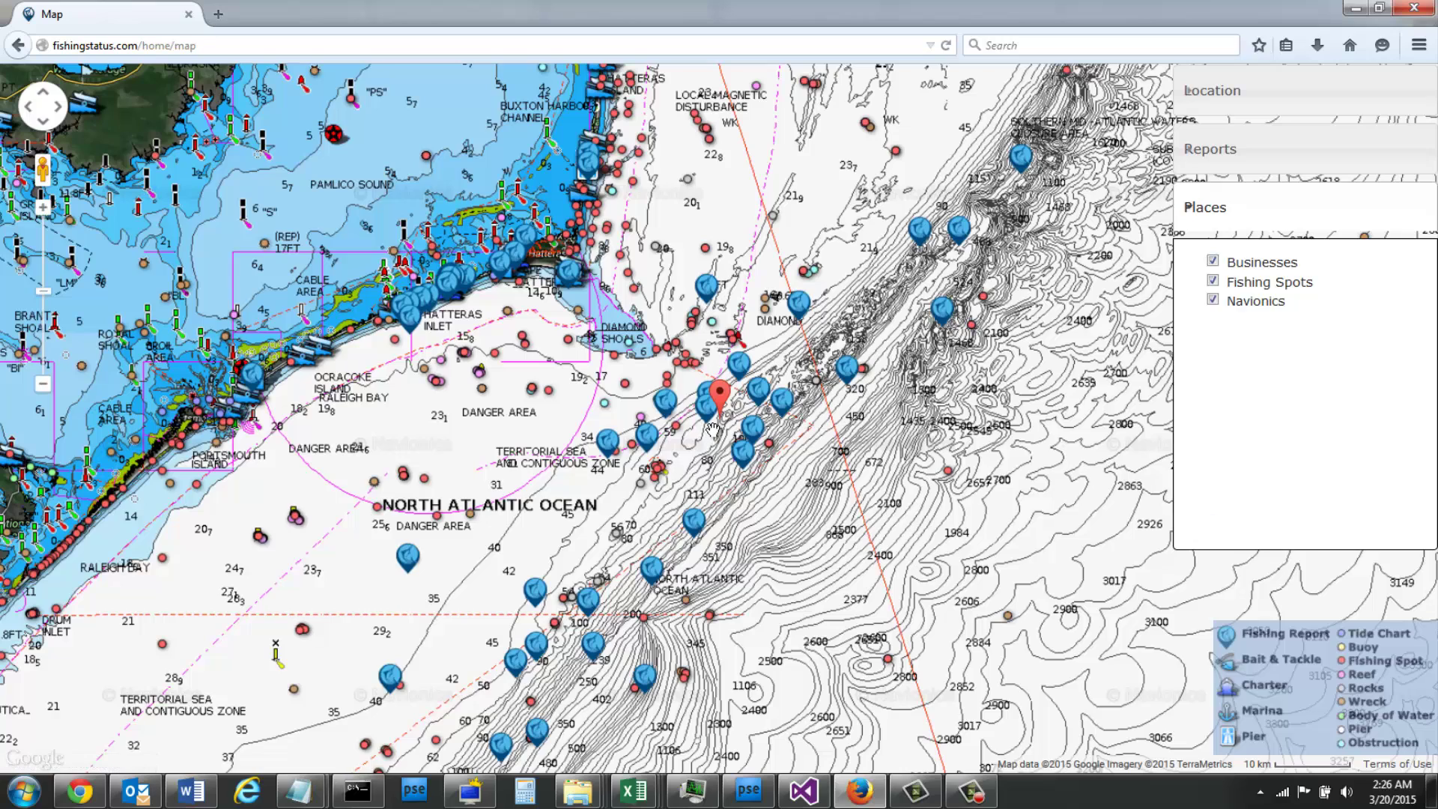
scroll(713, 425, "up", 2)
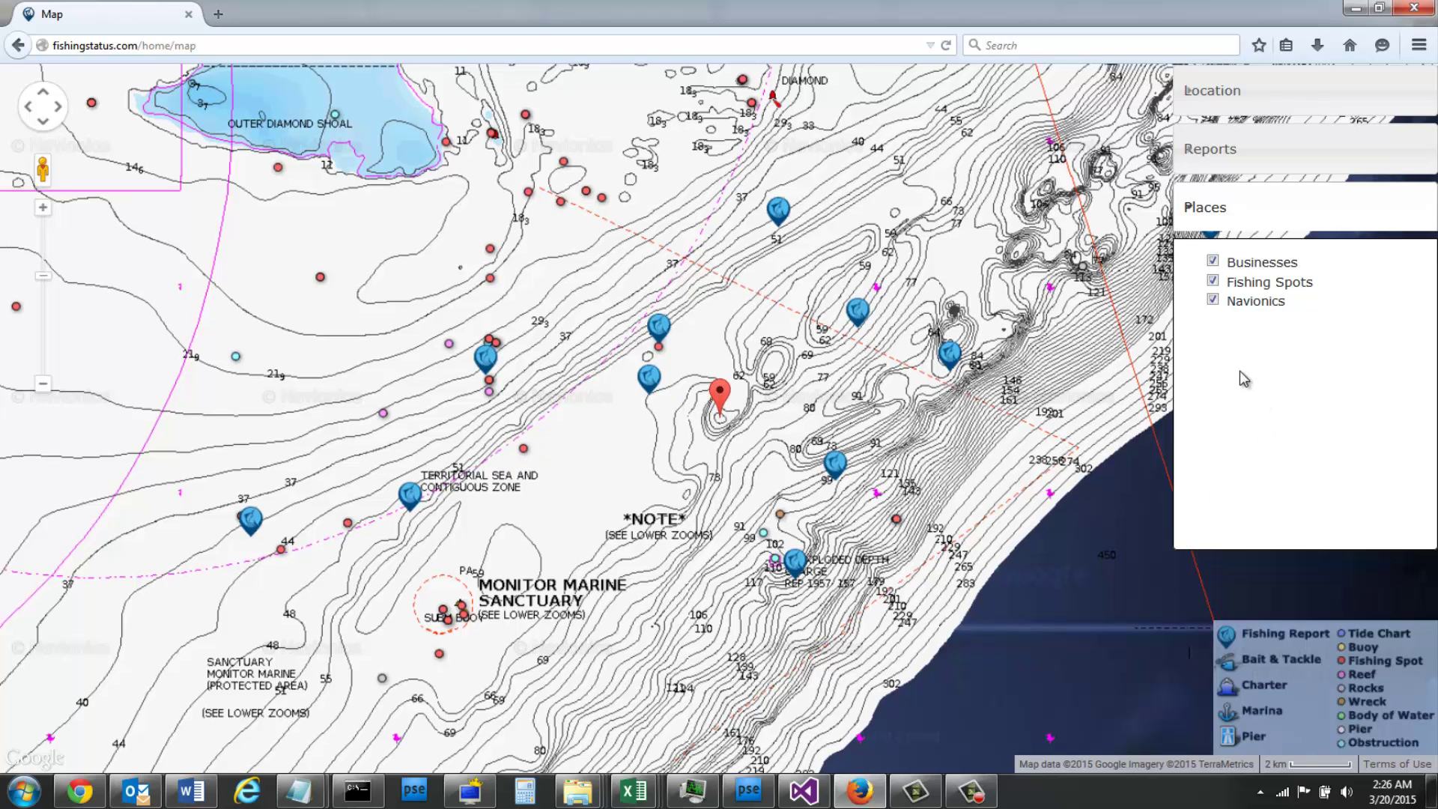
left_click(1213, 300)
scroll(713, 428, "down", 3)
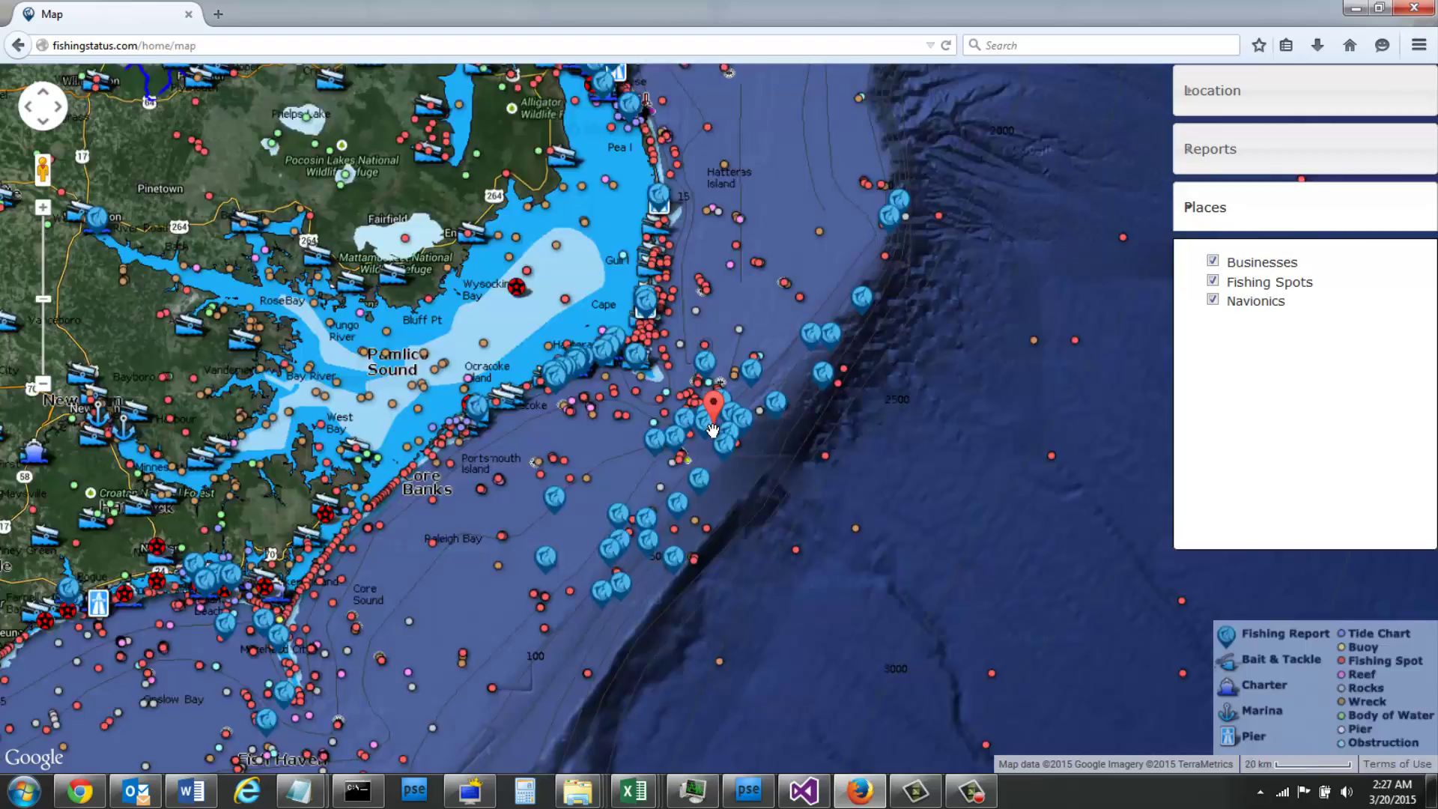
Move inland to Guntersville Lake and zoom in on the river channel and bridge crossing
scroll(712, 428, "down", 1)
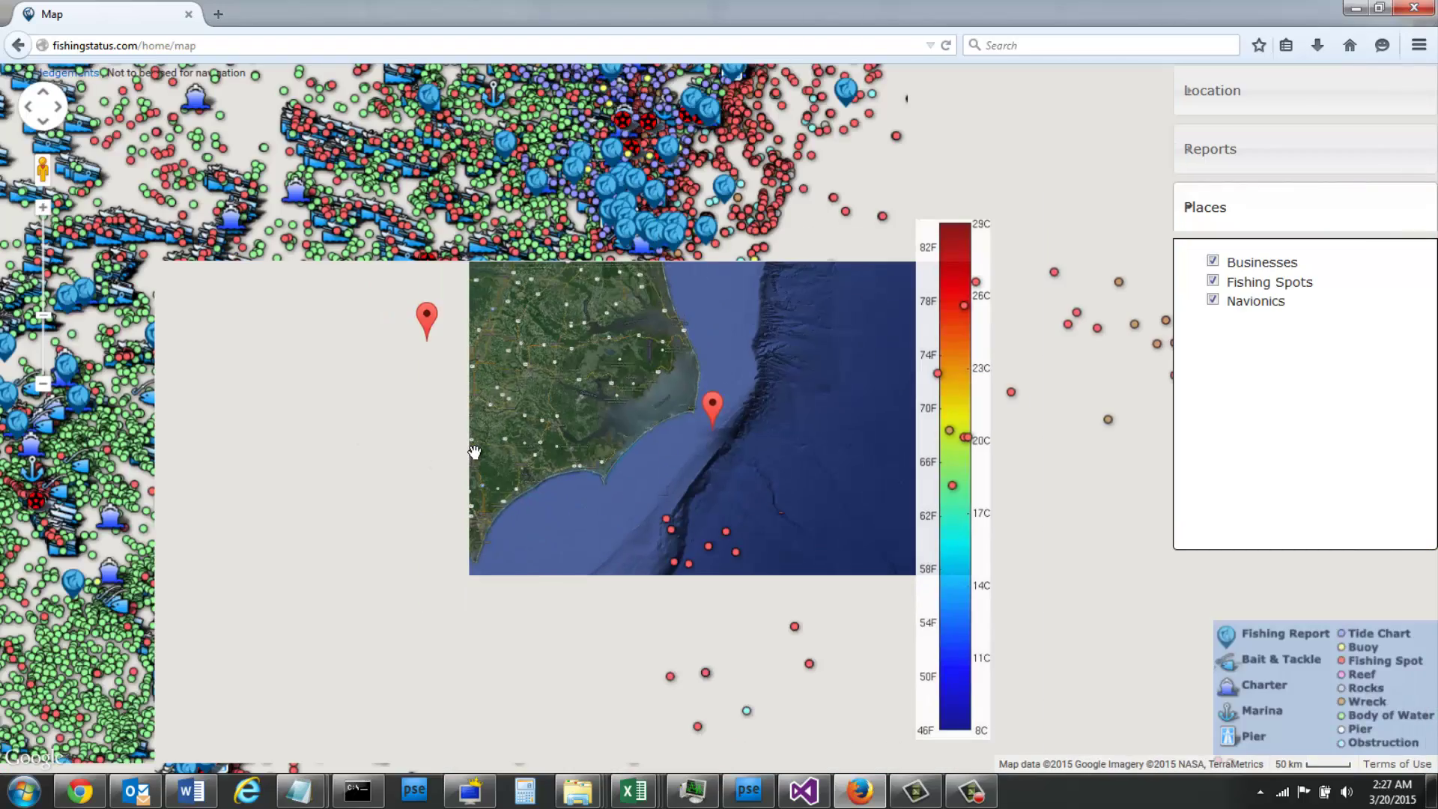
mouse_move(475, 451)
left_mouse_down()
mouse_move(798, 481)
mouse_move(1198, 434)
left_mouse_up()
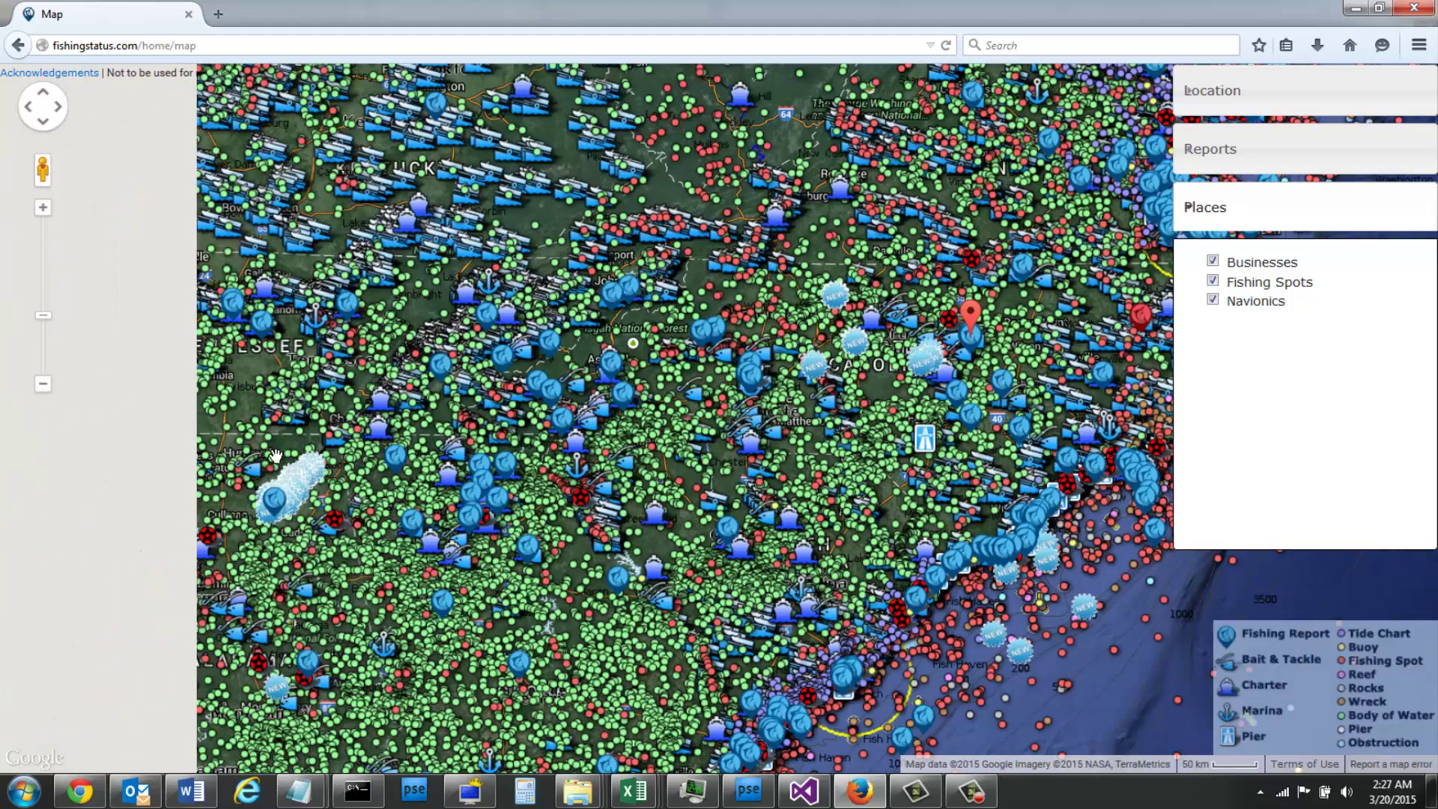
left_click(283, 491)
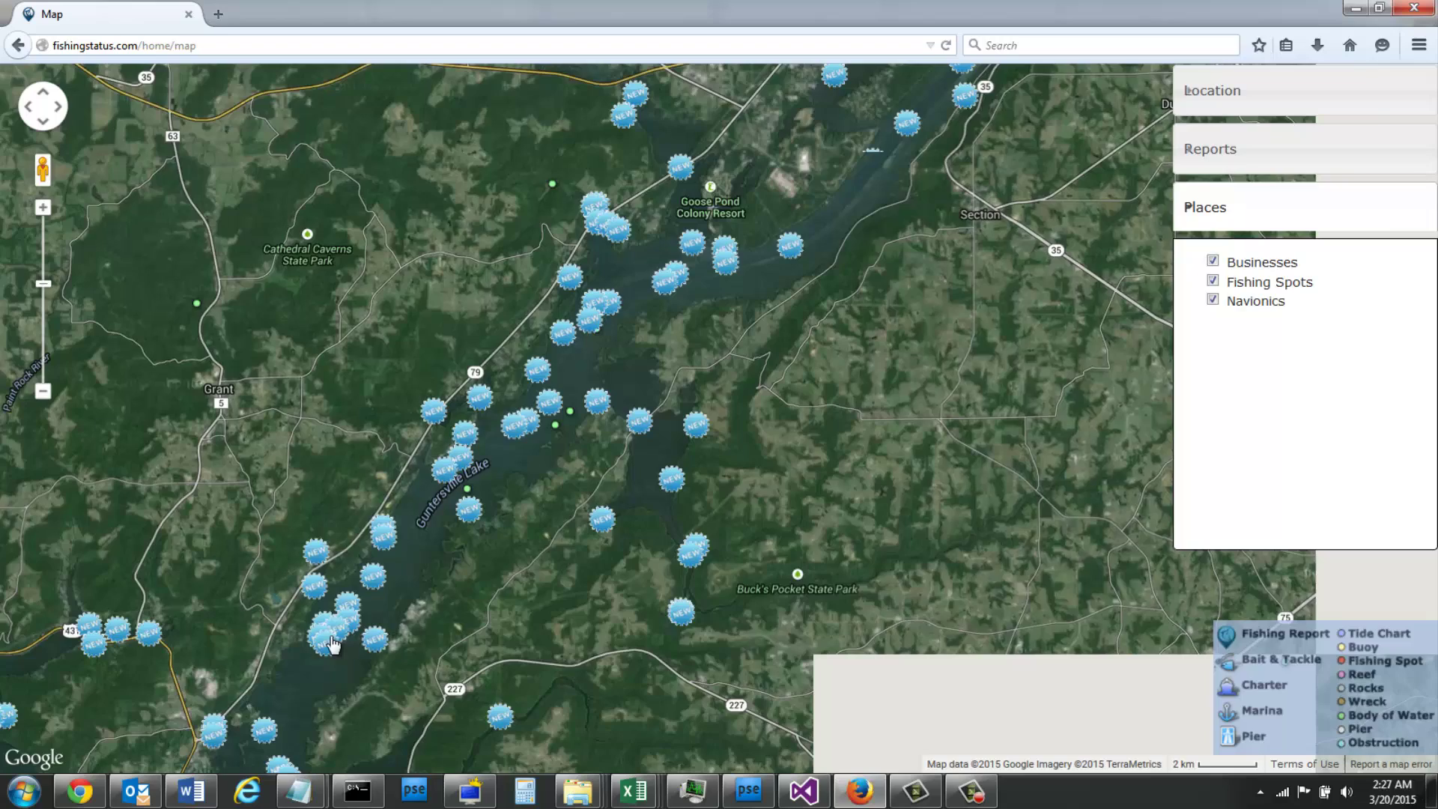
scroll(333, 643, "up", 2)
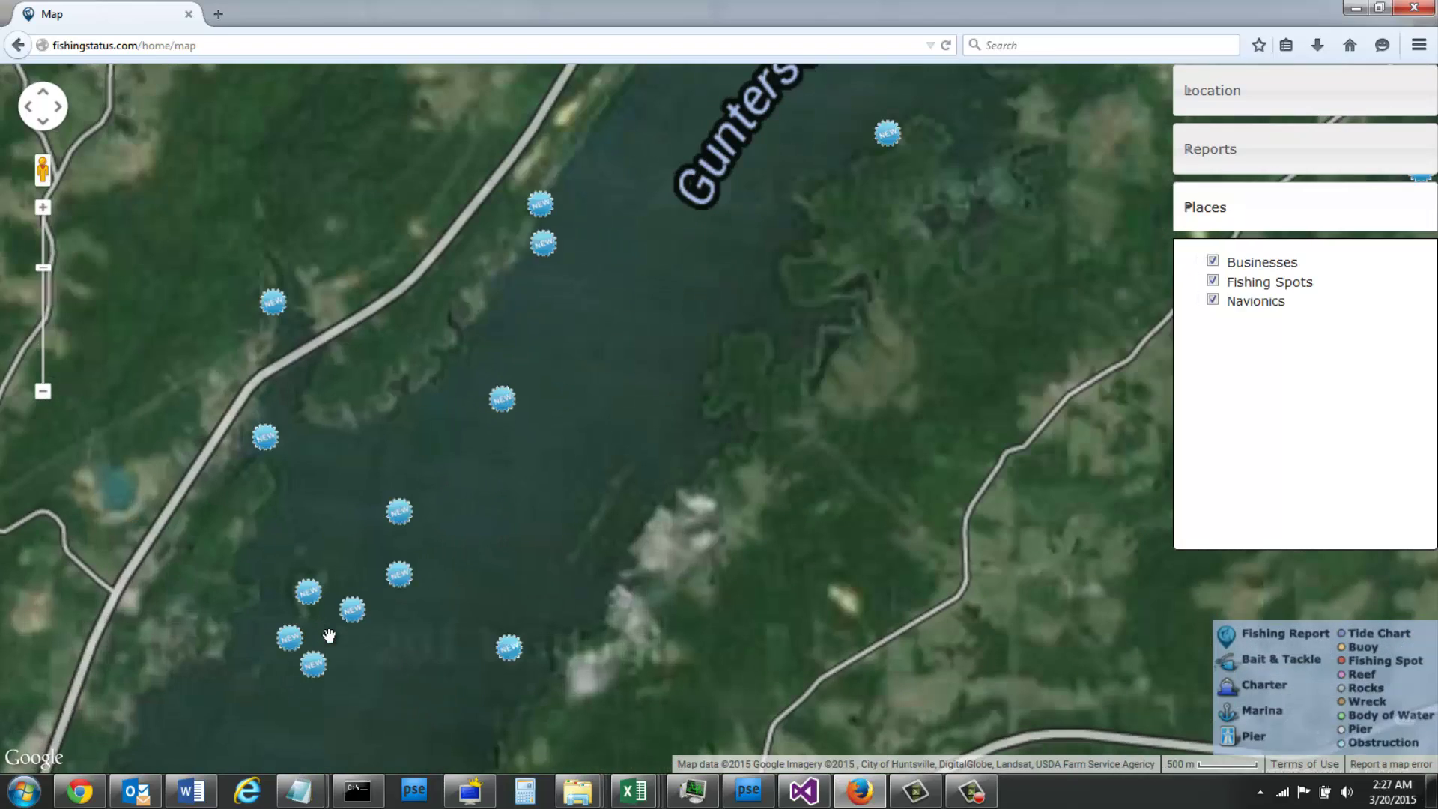
scroll(330, 635, "up", 2)
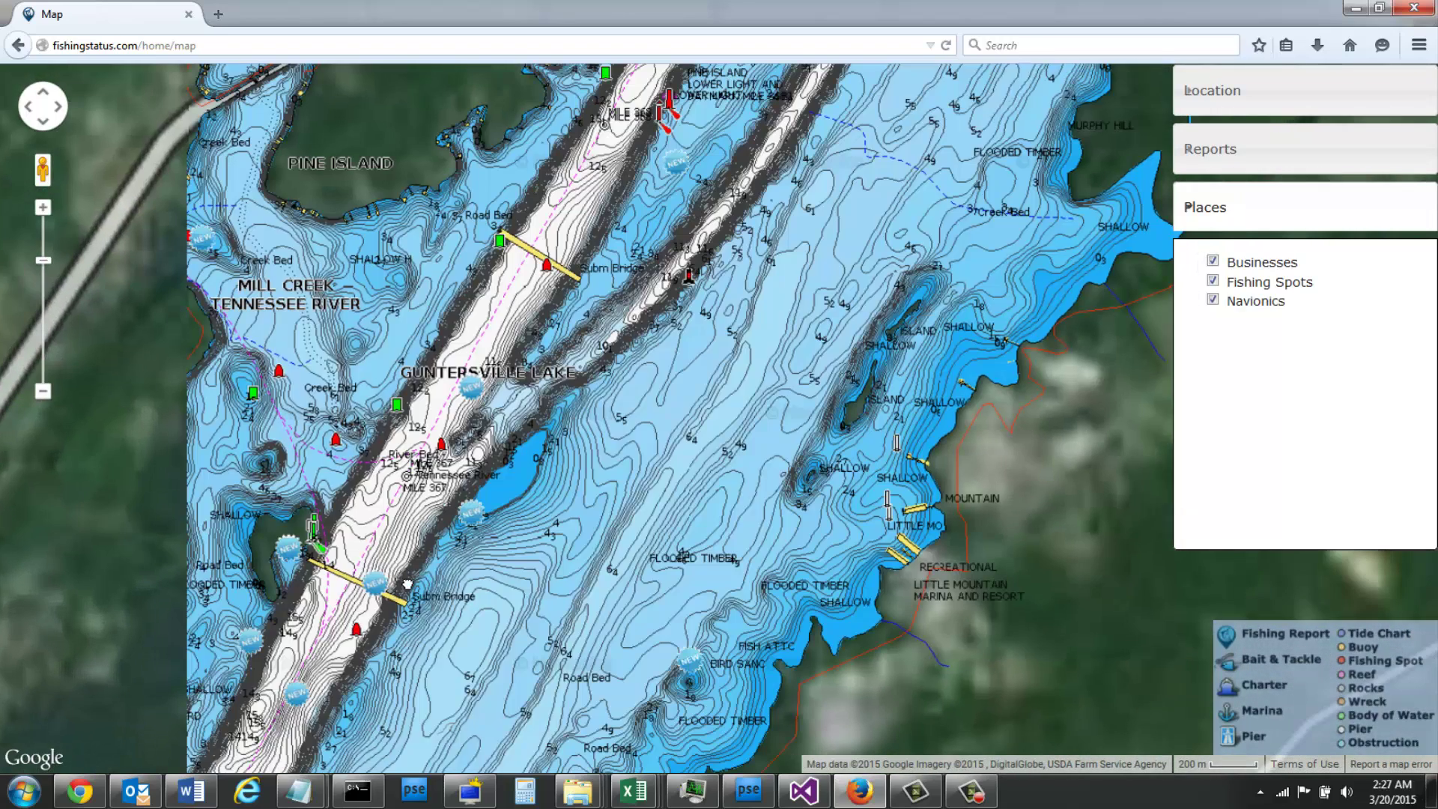
left_click_drag(408, 584, 624, 496)
scroll(625, 497, "up", 1)
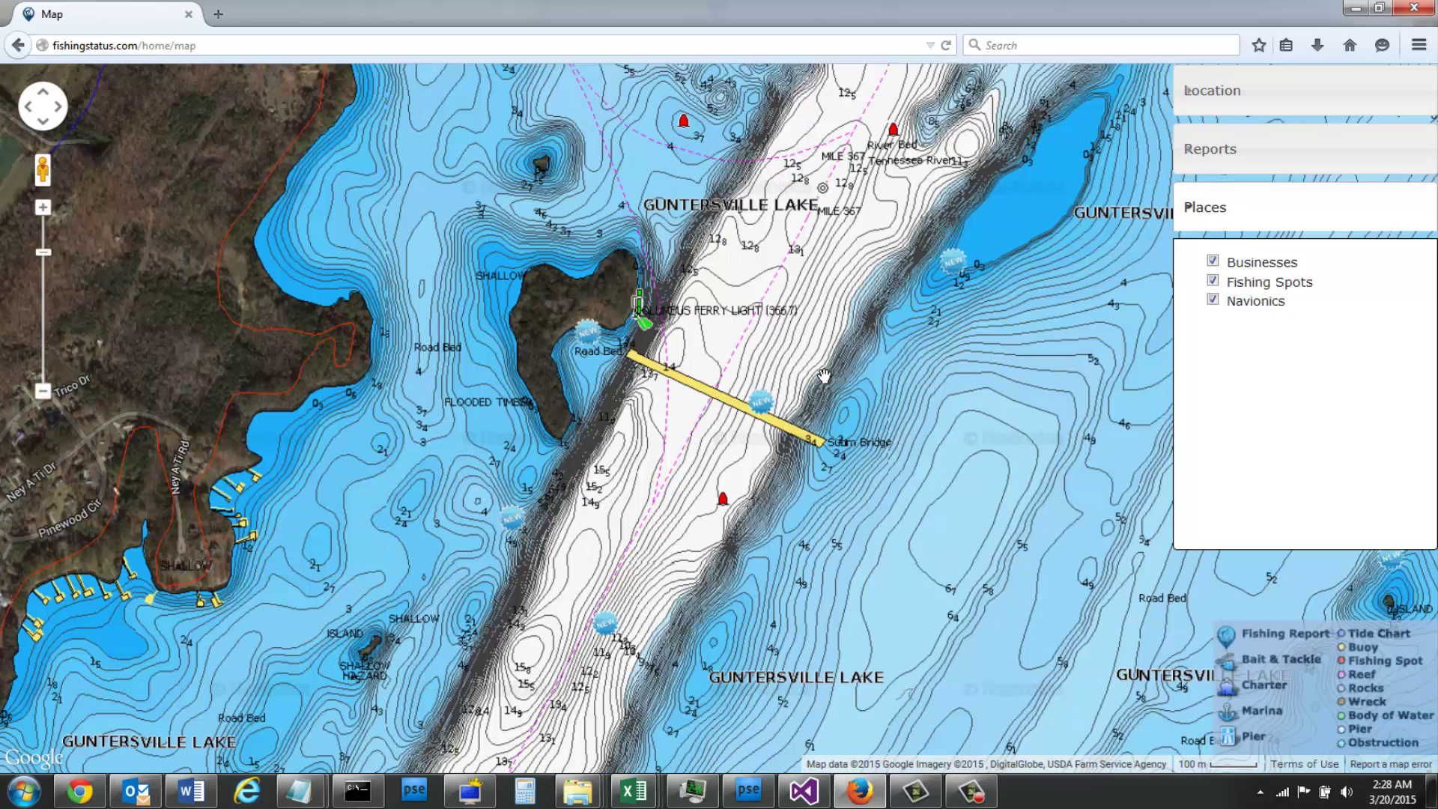